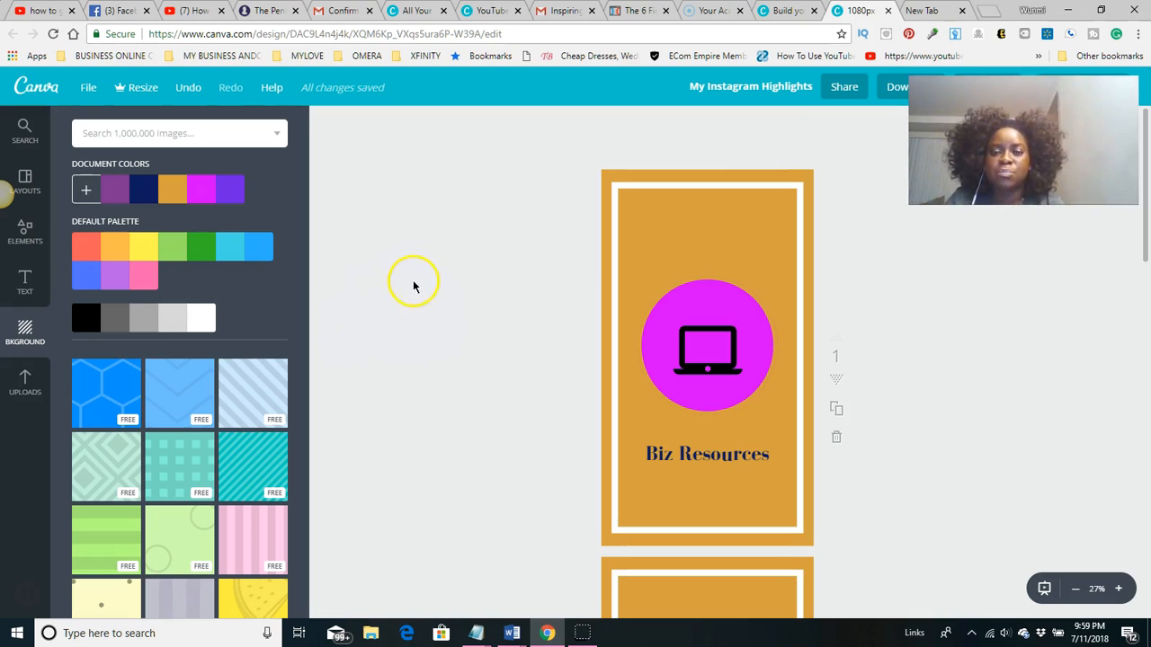
Look through the pages of the My Instagram Highlights design, from Biz Resources to Credit Score Secrets
{"action": "scroll", "coordinate": [527, 336], "scroll_direction": "down", "scroll_amount": 3}
{"action": "scroll", "coordinate": [526, 326], "scroll_direction": "up", "scroll_amount": 3}
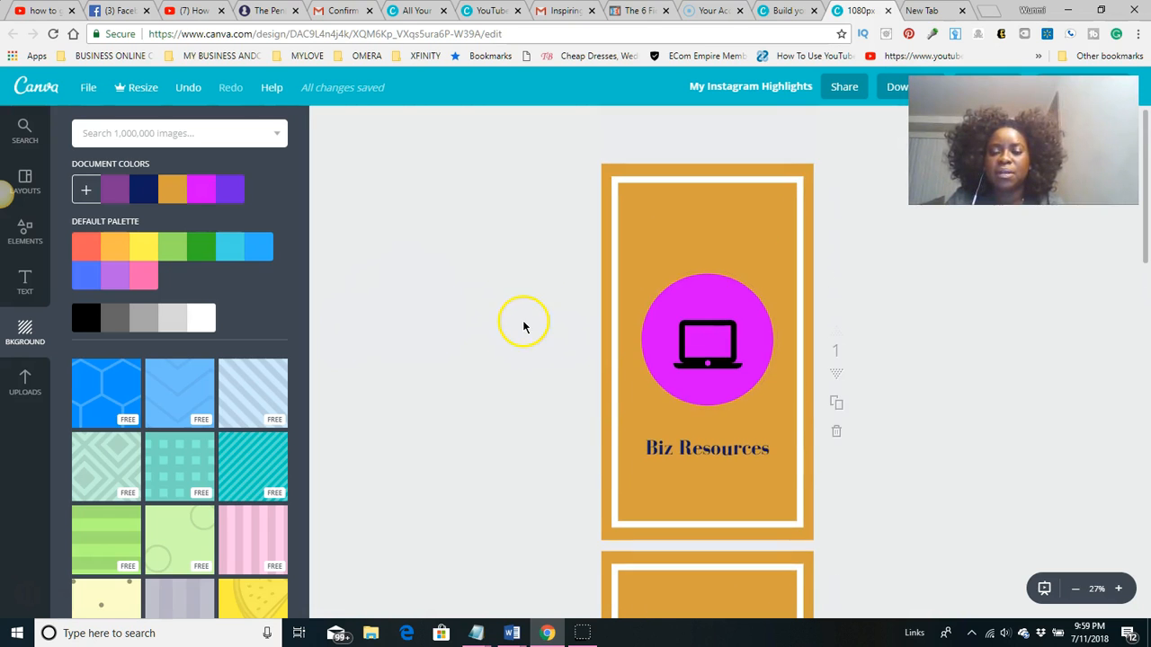
{"action": "scroll", "coordinate": [537, 295], "scroll_direction": "down", "scroll_amount": 4}
{"action": "scroll", "coordinate": [539, 301], "scroll_direction": "down", "scroll_amount": 10}
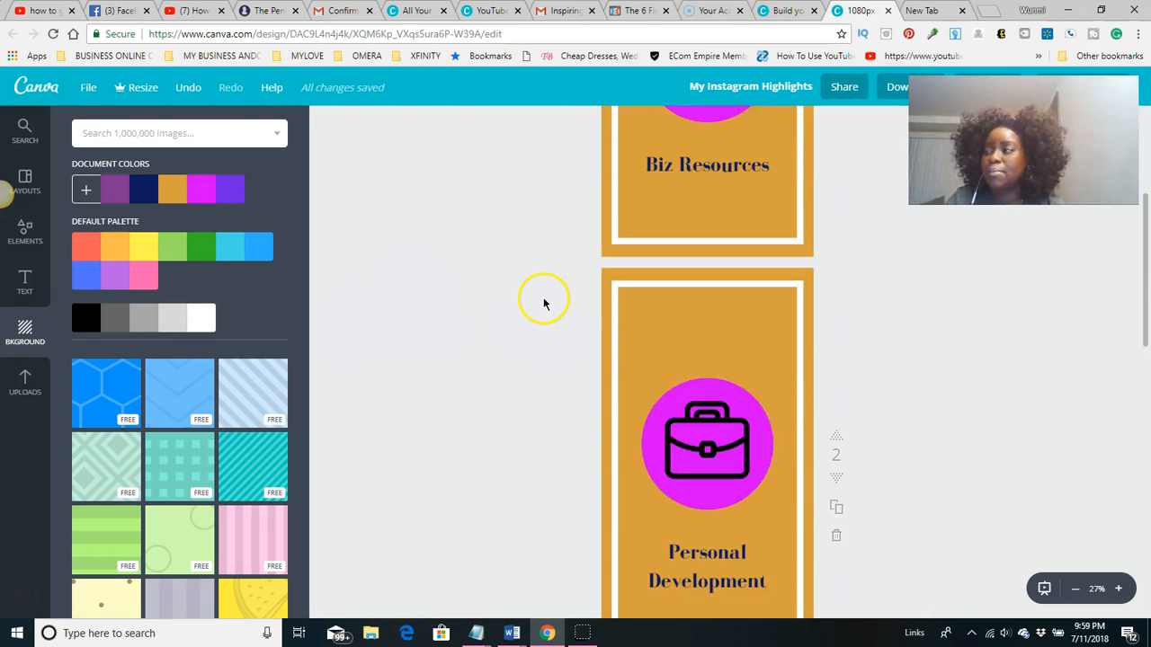
{"action": "scroll", "coordinate": [540, 324], "scroll_direction": "down", "scroll_amount": 10}
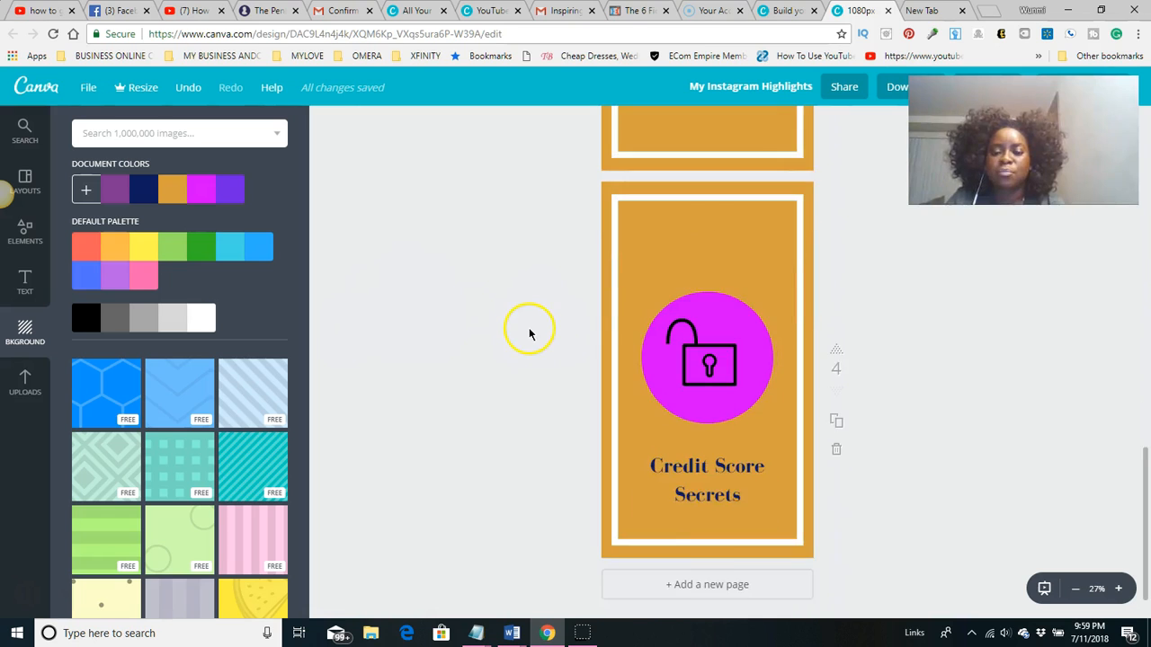
{"action": "scroll", "coordinate": [530, 331], "scroll_direction": "up", "scroll_amount": 5}
{"action": "scroll", "coordinate": [531, 332], "scroll_direction": "up", "scroll_amount": 7}
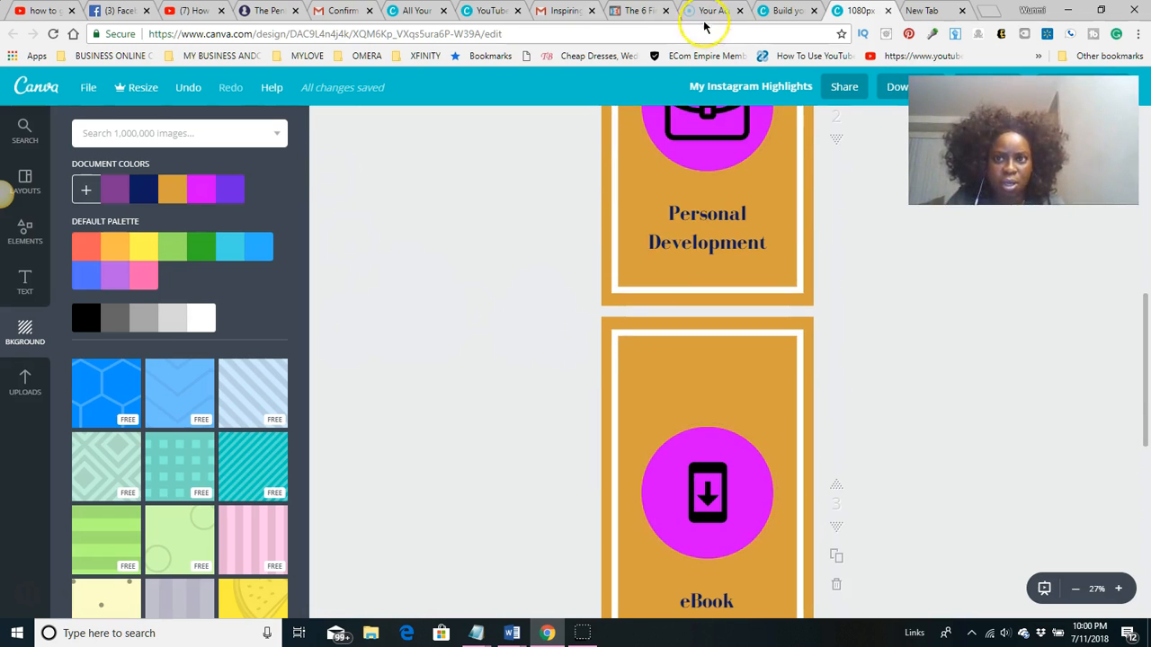
Go to the Create a design page and start a new blank Facebook Post design
{"action": "left_click", "coordinate": [409, 12]}
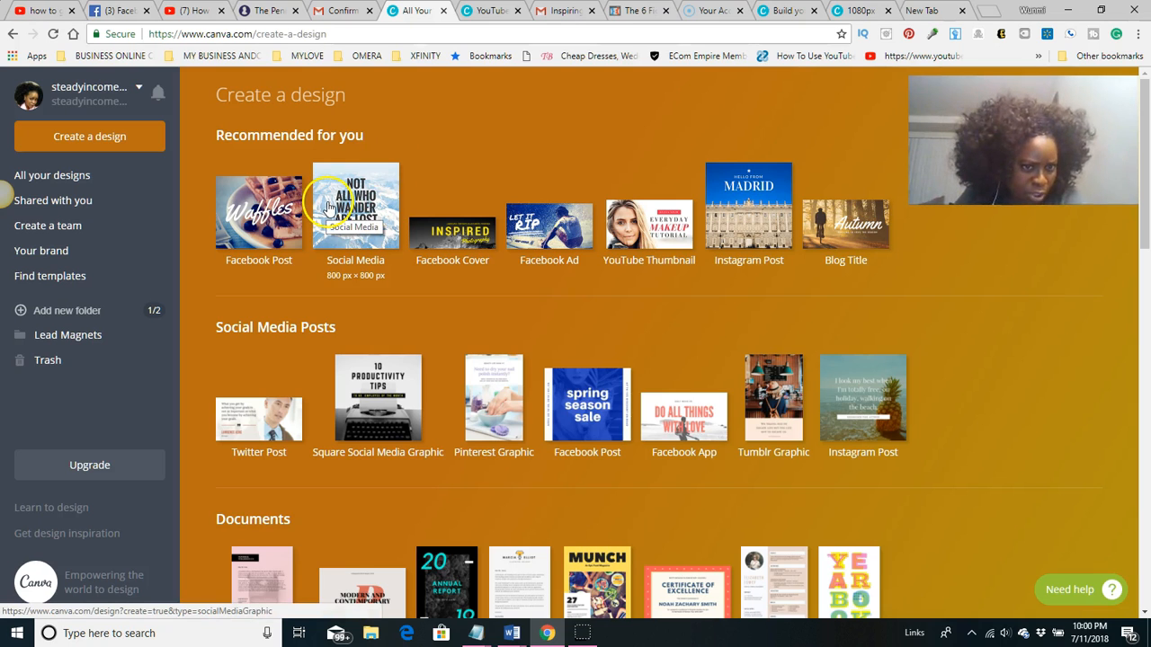
{"action": "left_click", "coordinate": [259, 212]}
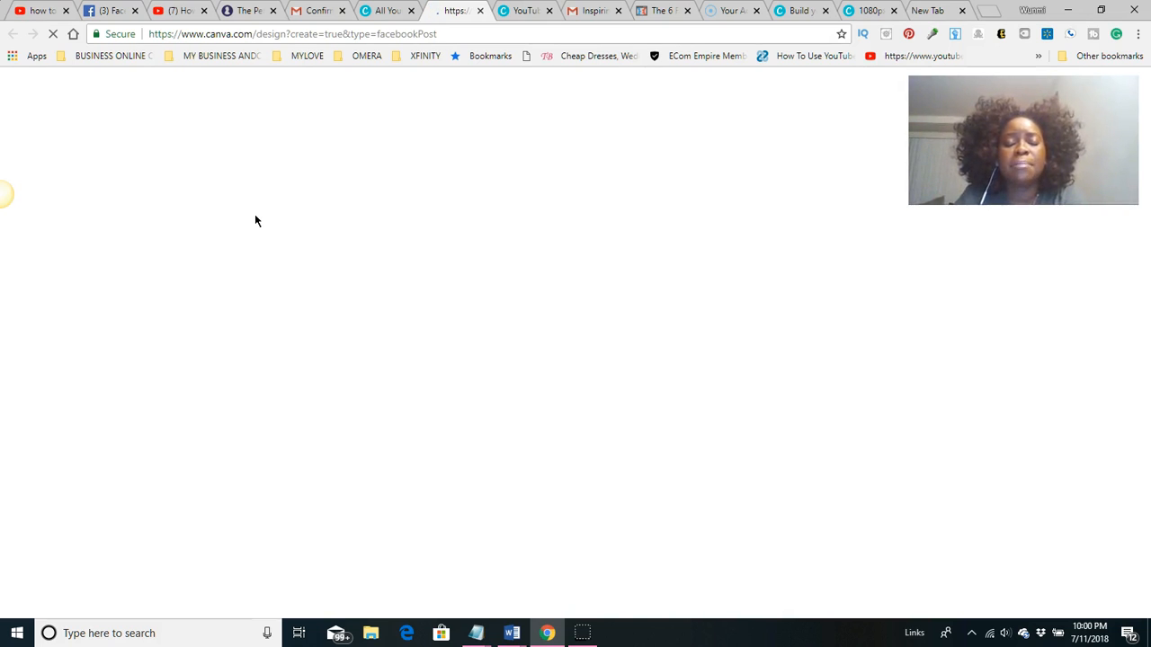
{"action": "left_click", "coordinate": [252, 224]}
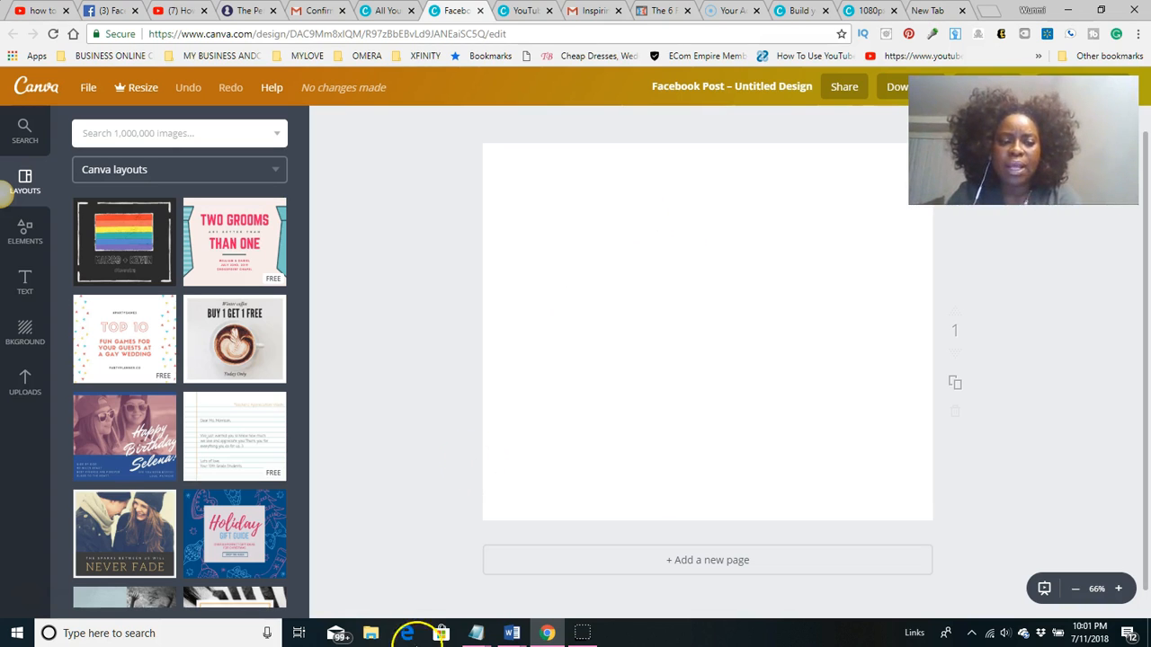
{"action": "left_click", "coordinate": [652, 452]}
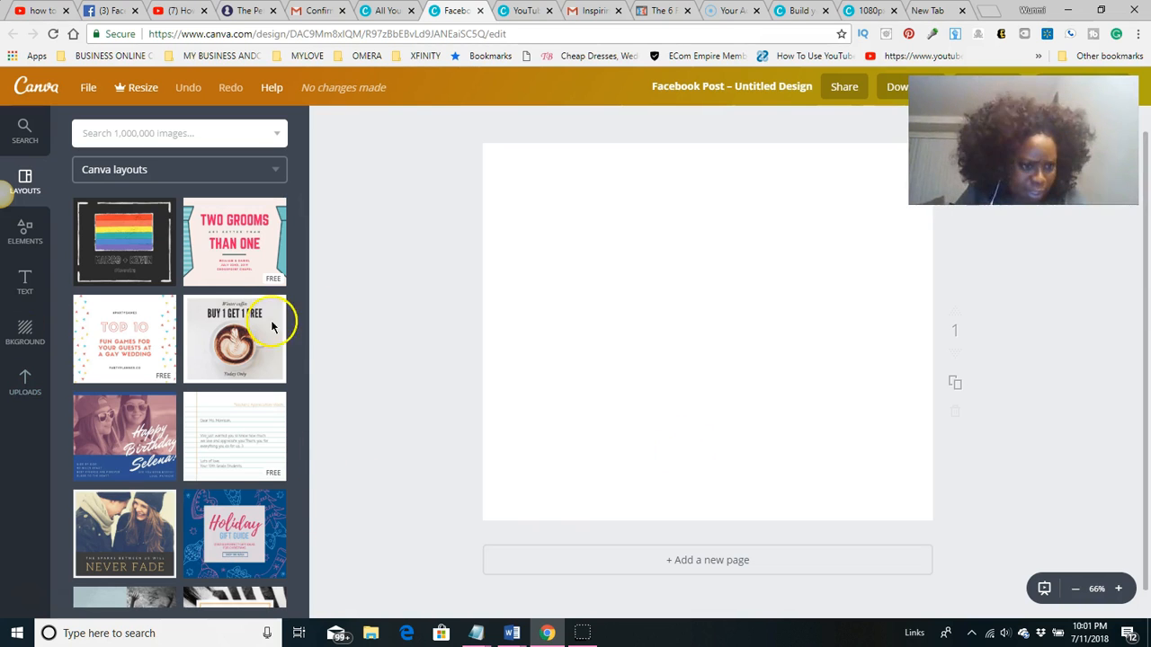
Browse the Canva layouts for the Facebook post, checking which ones are free and which are paid
{"action": "left_click", "coordinate": [120, 289]}
{"action": "scroll", "coordinate": [203, 296], "scroll_direction": "down", "scroll_amount": 3}
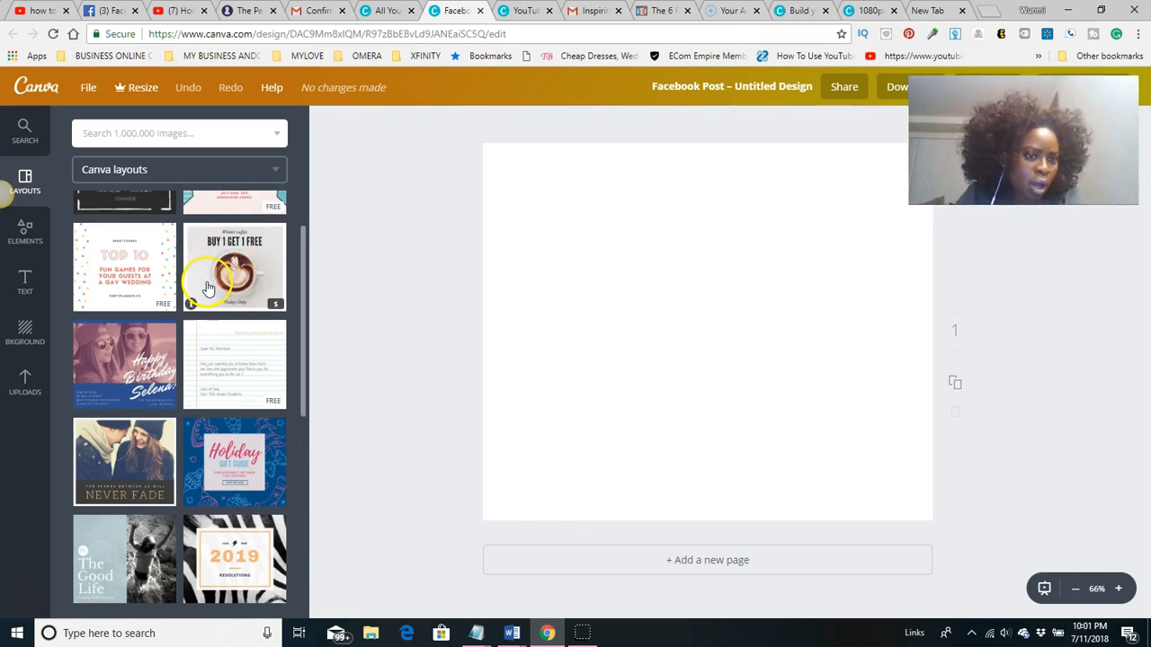
{"action": "scroll", "coordinate": [198, 297], "scroll_direction": "down", "scroll_amount": 2}
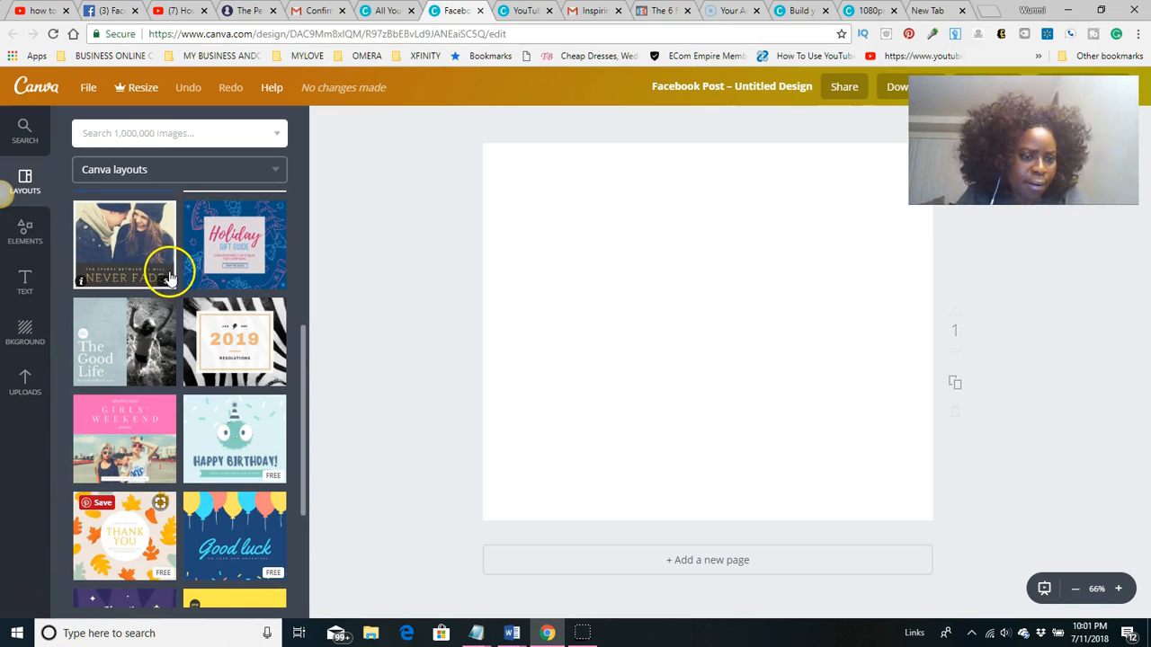
{"action": "scroll", "coordinate": [173, 275], "scroll_direction": "down", "scroll_amount": 1}
{"action": "scroll", "coordinate": [179, 295], "scroll_direction": "down", "scroll_amount": 2}
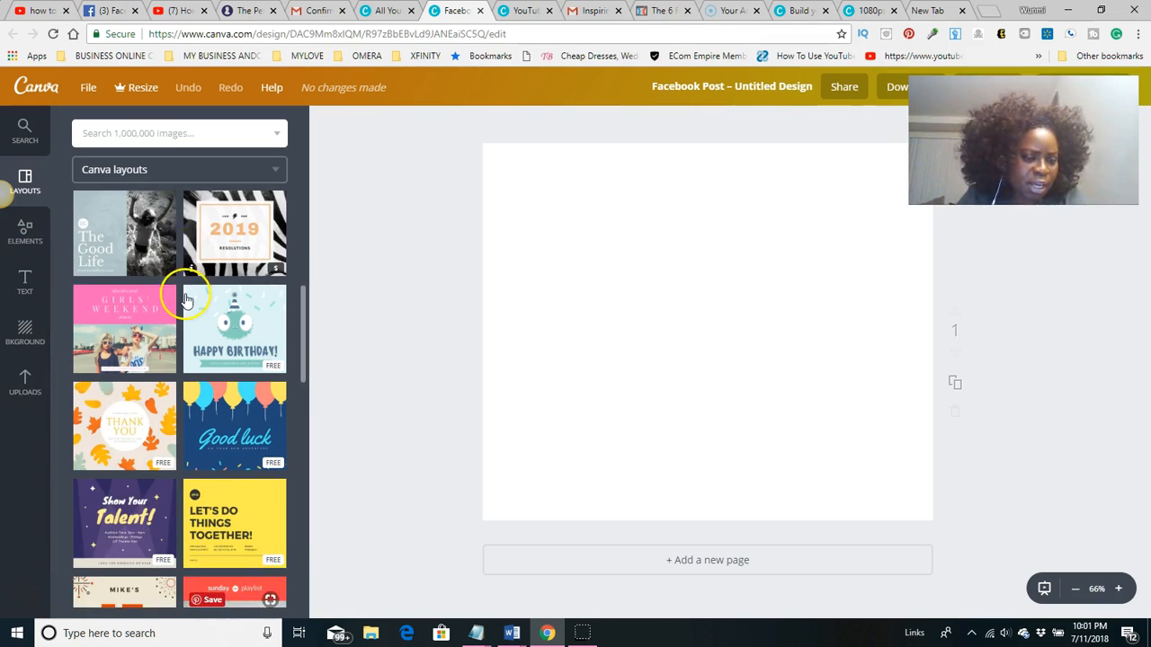
{"action": "scroll", "coordinate": [171, 351], "scroll_direction": "down", "scroll_amount": 2}
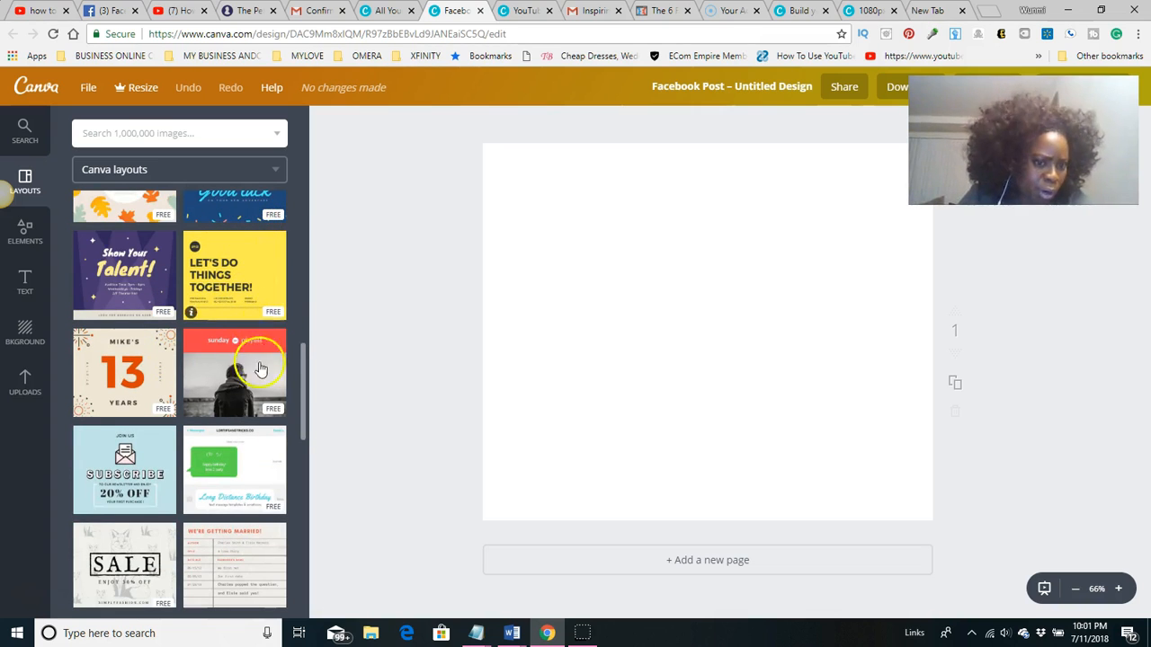
{"action": "scroll", "coordinate": [225, 458], "scroll_direction": "down", "scroll_amount": 2}
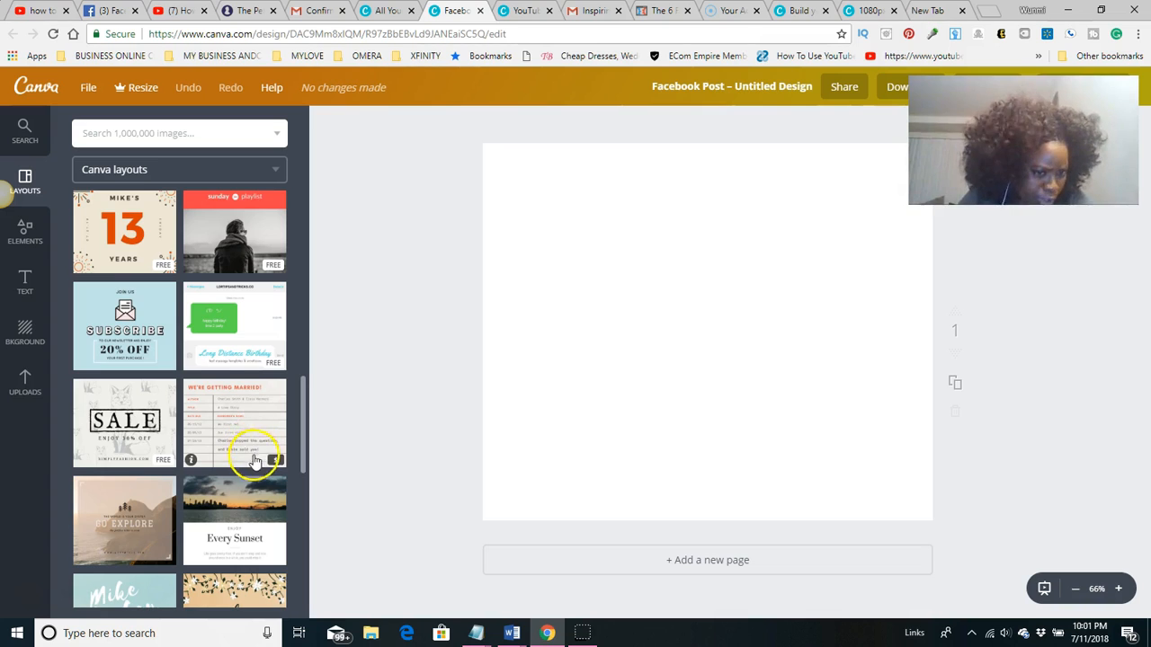
{"action": "scroll", "coordinate": [216, 455], "scroll_direction": "down", "scroll_amount": 1}
{"action": "scroll", "coordinate": [171, 441], "scroll_direction": "down", "scroll_amount": 1}
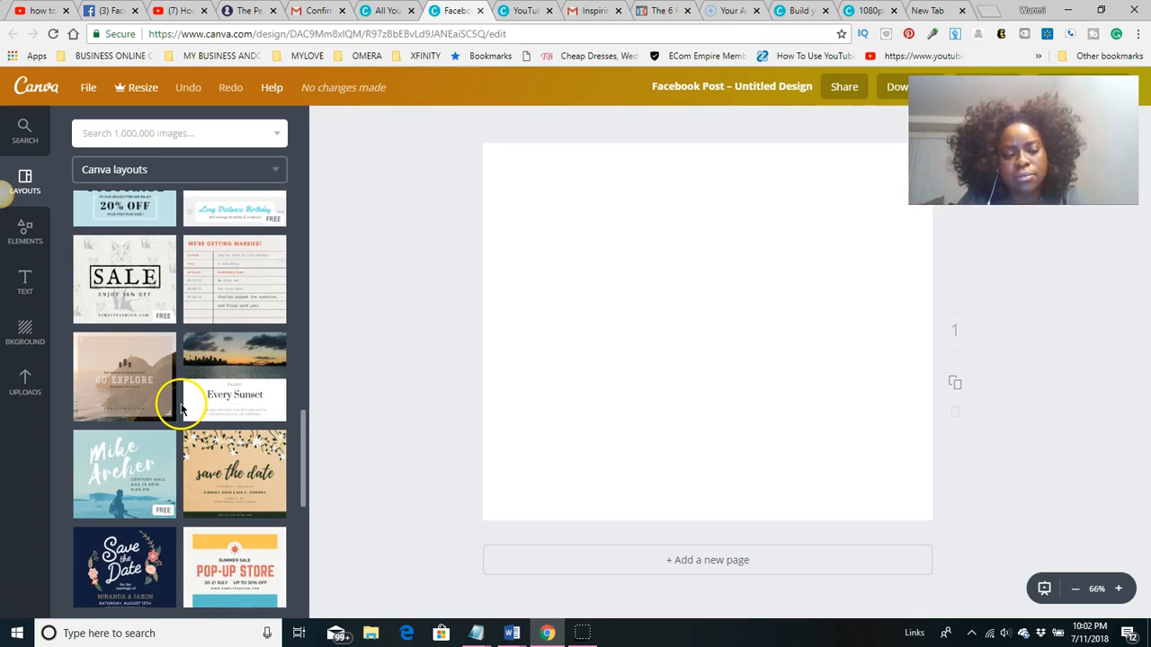
{"action": "scroll", "coordinate": [170, 412], "scroll_direction": "up", "scroll_amount": 4}
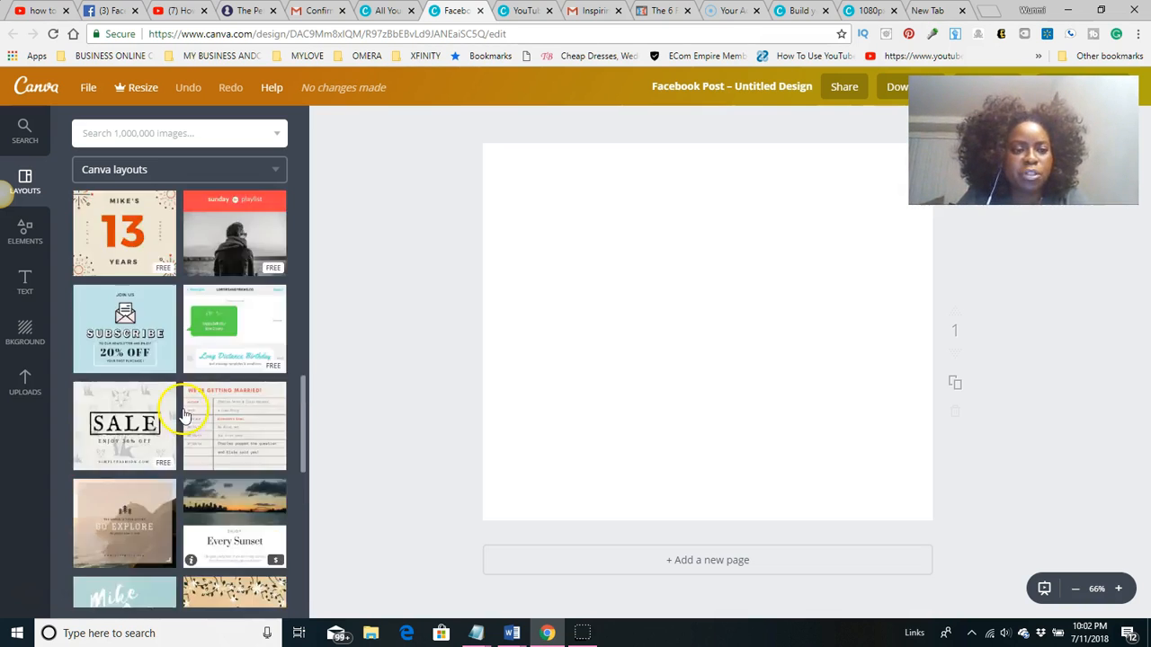
{"action": "scroll", "coordinate": [141, 406], "scroll_direction": "up", "scroll_amount": 2}
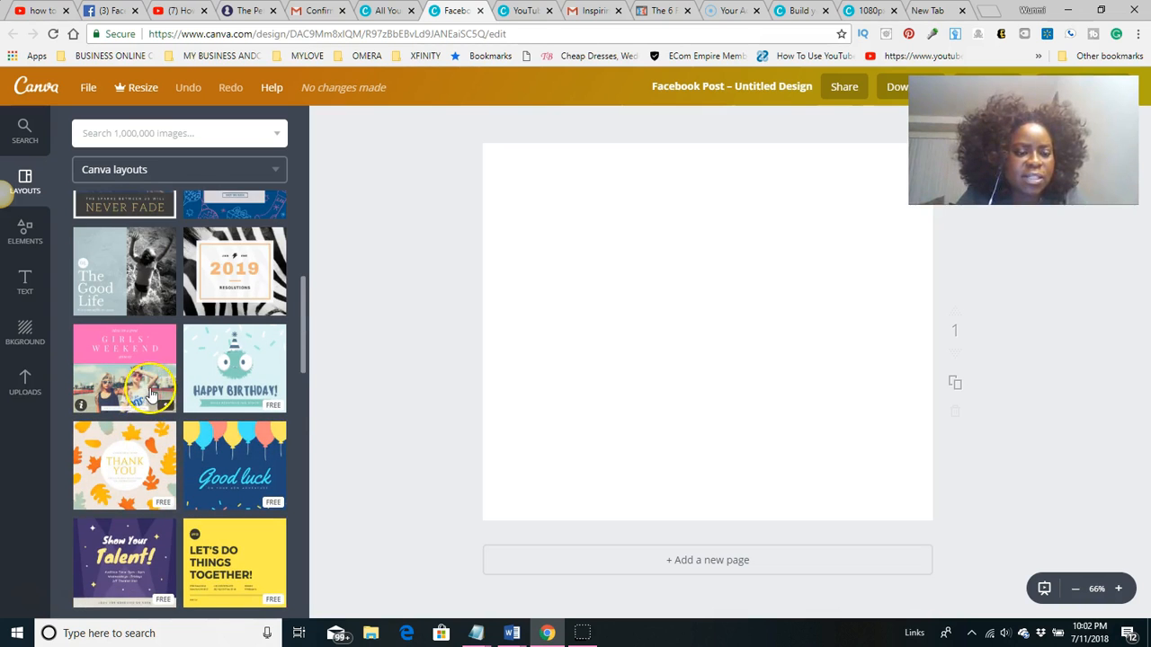
{"action": "scroll", "coordinate": [148, 400], "scroll_direction": "up", "scroll_amount": 1}
{"action": "scroll", "coordinate": [216, 350], "scroll_direction": "up", "scroll_amount": 2}
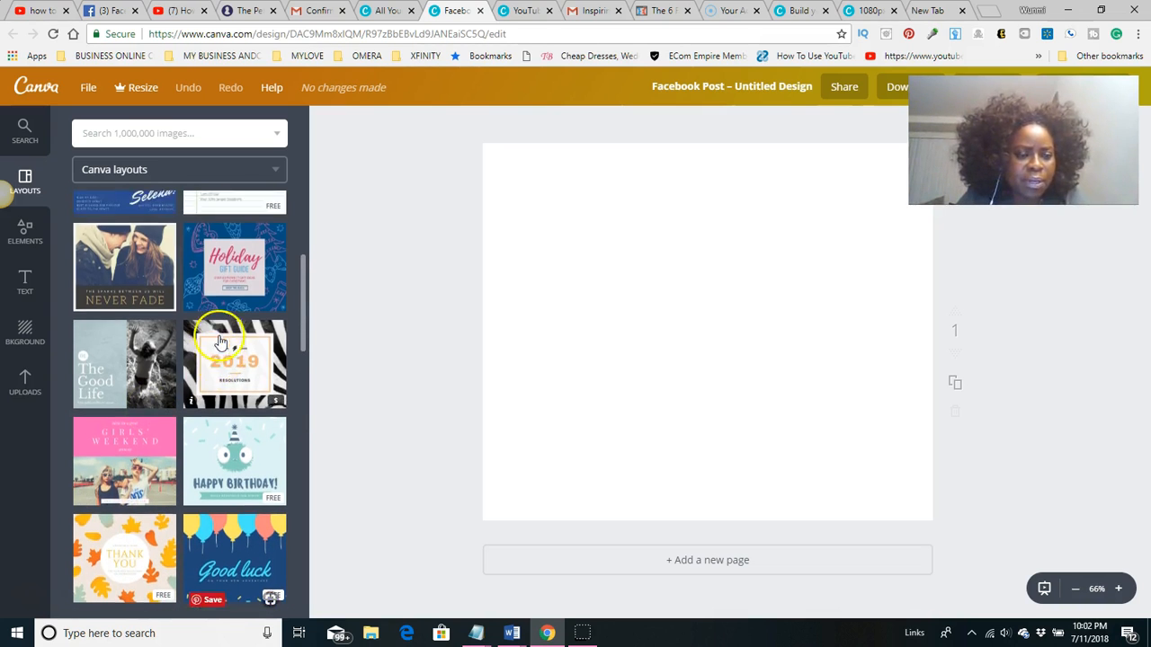
{"action": "scroll", "coordinate": [214, 348], "scroll_direction": "up", "scroll_amount": 2}
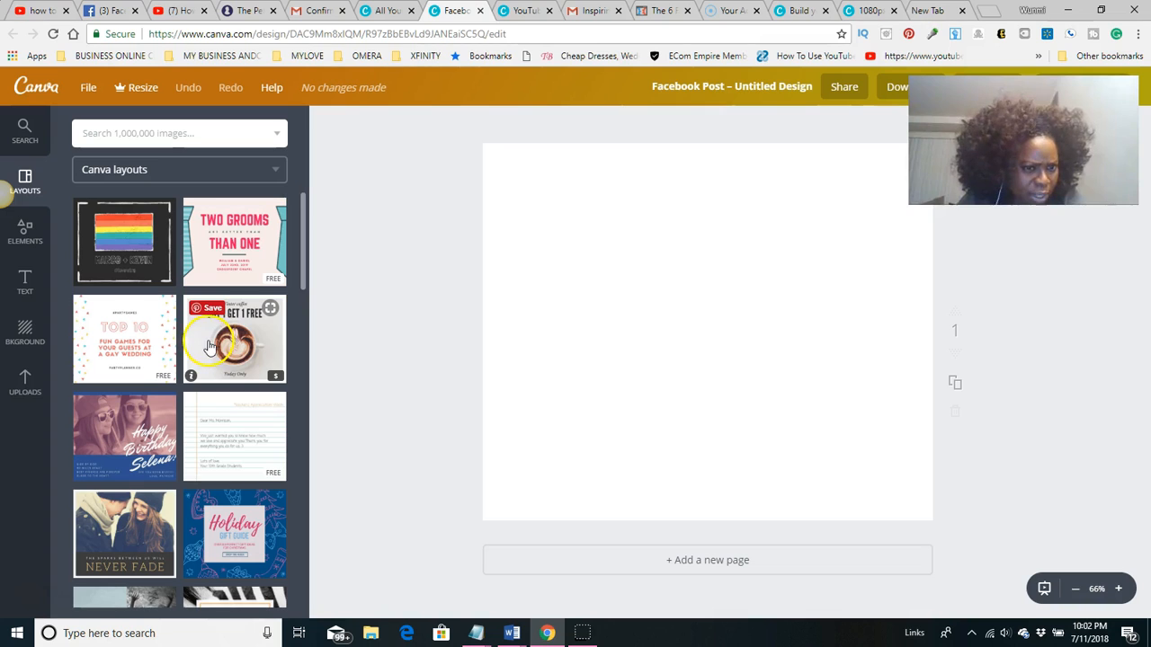
Find the free "visit Reykjavik" layout among the Canva layouts and apply it to the blank page
{"action": "scroll", "coordinate": [217, 344], "scroll_direction": "down", "scroll_amount": 1}
{"action": "scroll", "coordinate": [217, 344], "scroll_direction": "down", "scroll_amount": 4}
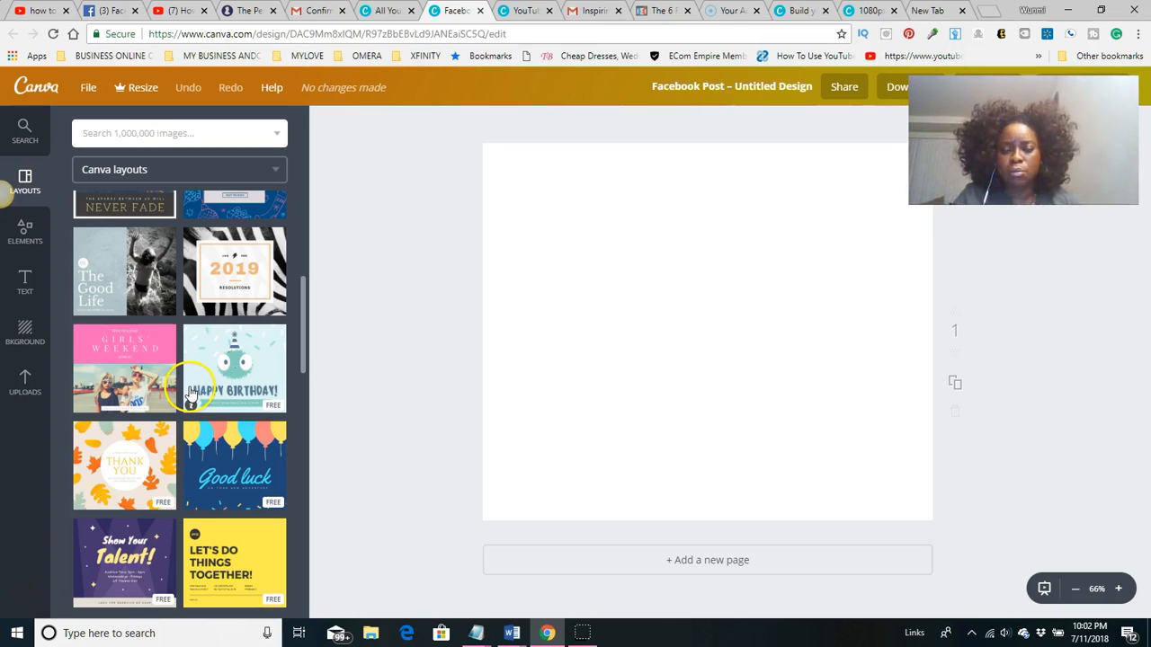
{"action": "scroll", "coordinate": [192, 385], "scroll_direction": "down", "scroll_amount": 3}
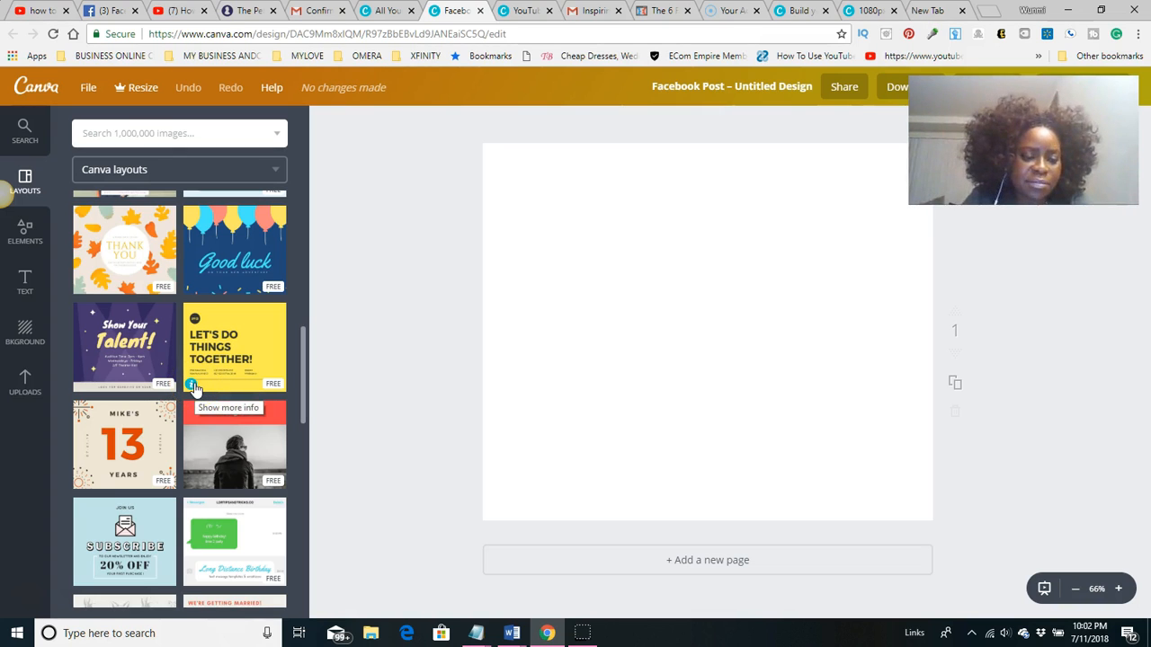
{"action": "scroll", "coordinate": [191, 385], "scroll_direction": "down", "scroll_amount": 1}
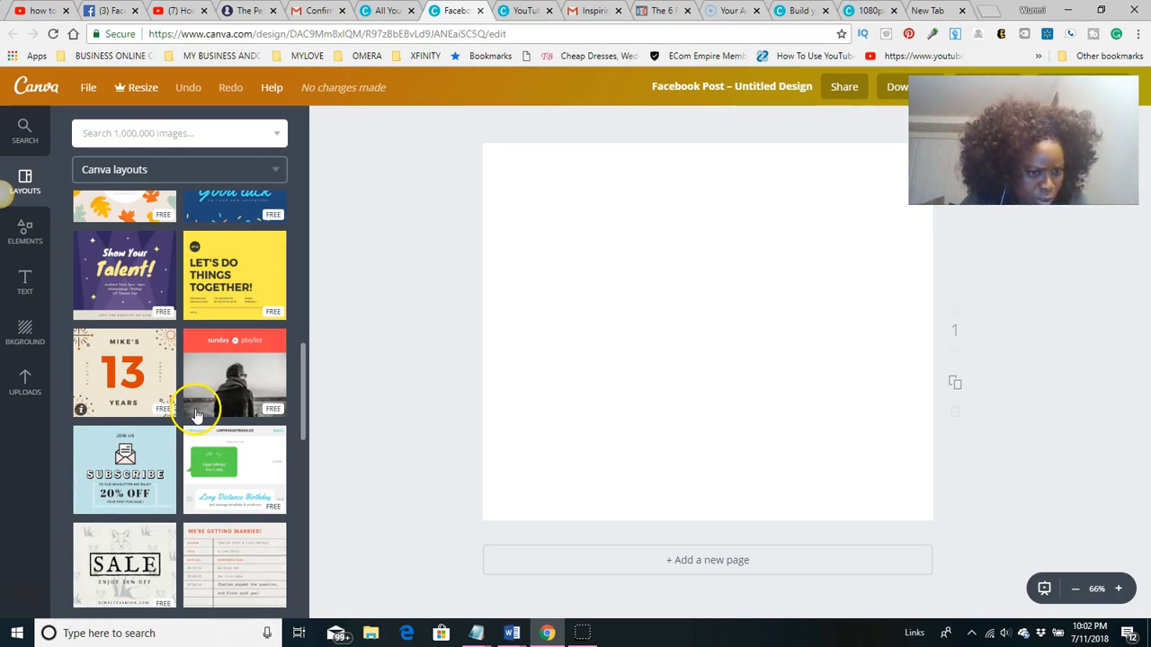
{"action": "scroll", "coordinate": [194, 409], "scroll_direction": "down", "scroll_amount": 2}
{"action": "scroll", "coordinate": [196, 415], "scroll_direction": "down", "scroll_amount": 3}
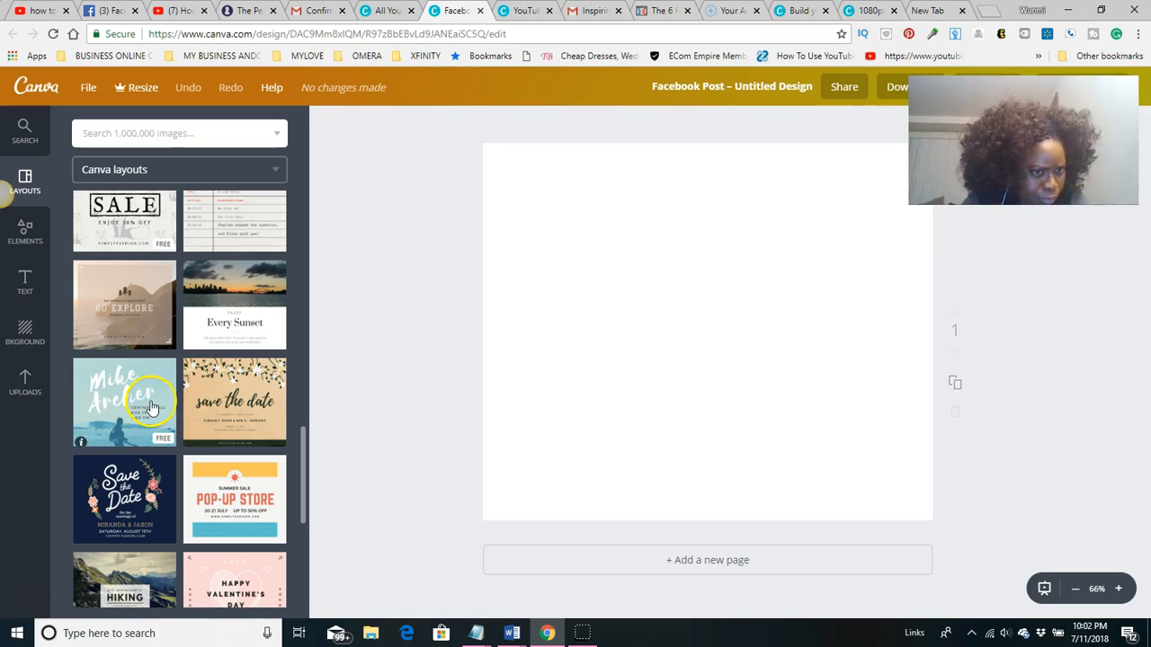
{"action": "scroll", "coordinate": [161, 391], "scroll_direction": "down", "scroll_amount": 4}
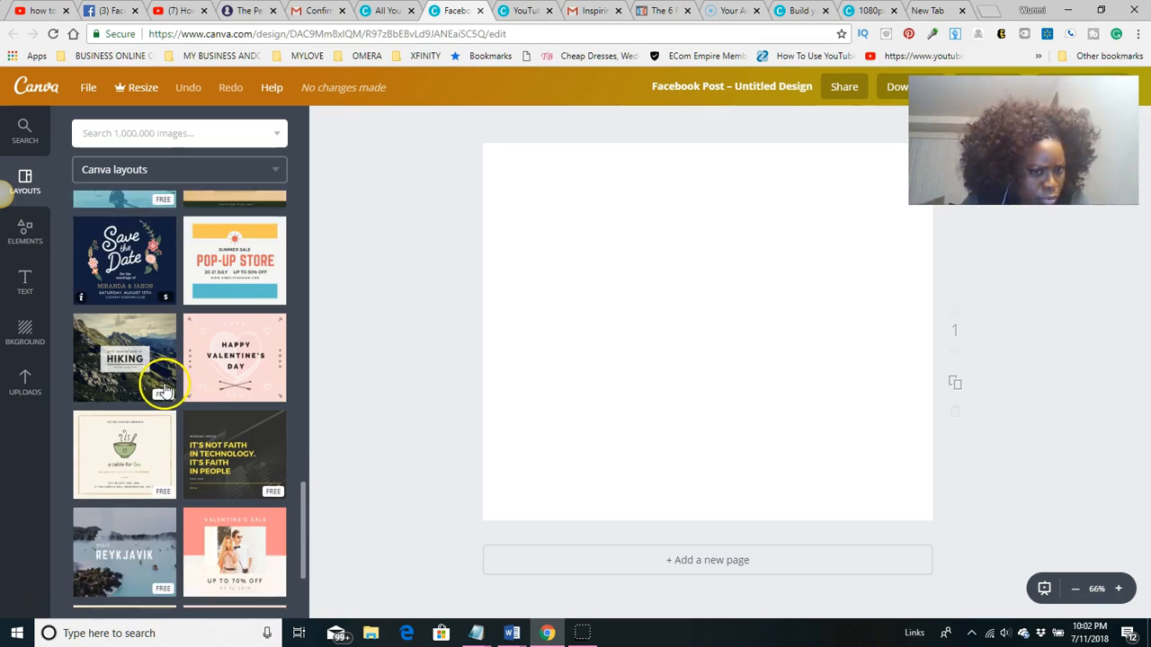
{"action": "scroll", "coordinate": [162, 341], "scroll_direction": "down", "scroll_amount": 1}
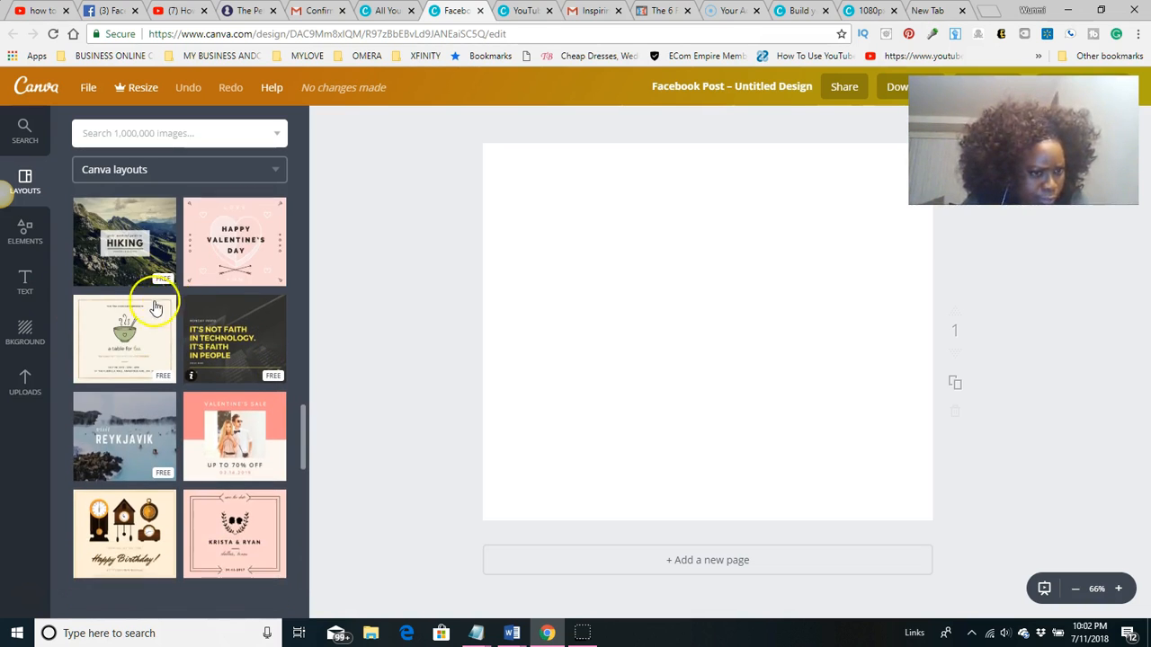
{"action": "left_click", "coordinate": [124, 436]}
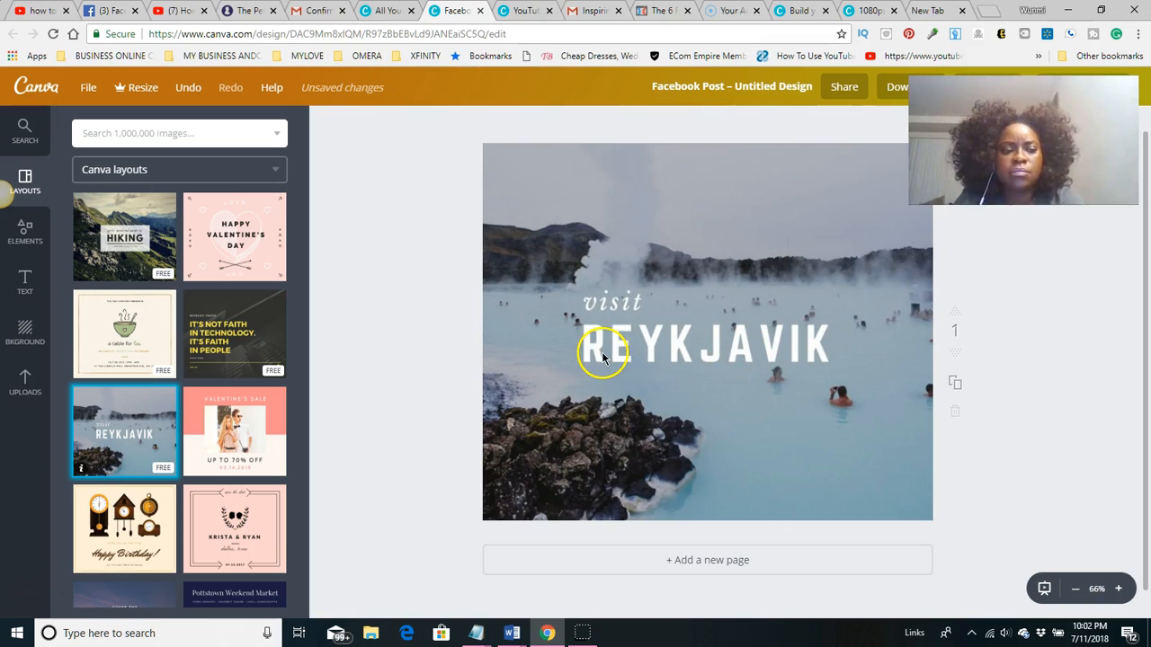
Replace the layout's background photo with a solid colour, trying grey first and settling on black
{"action": "left_click", "coordinate": [685, 249]}
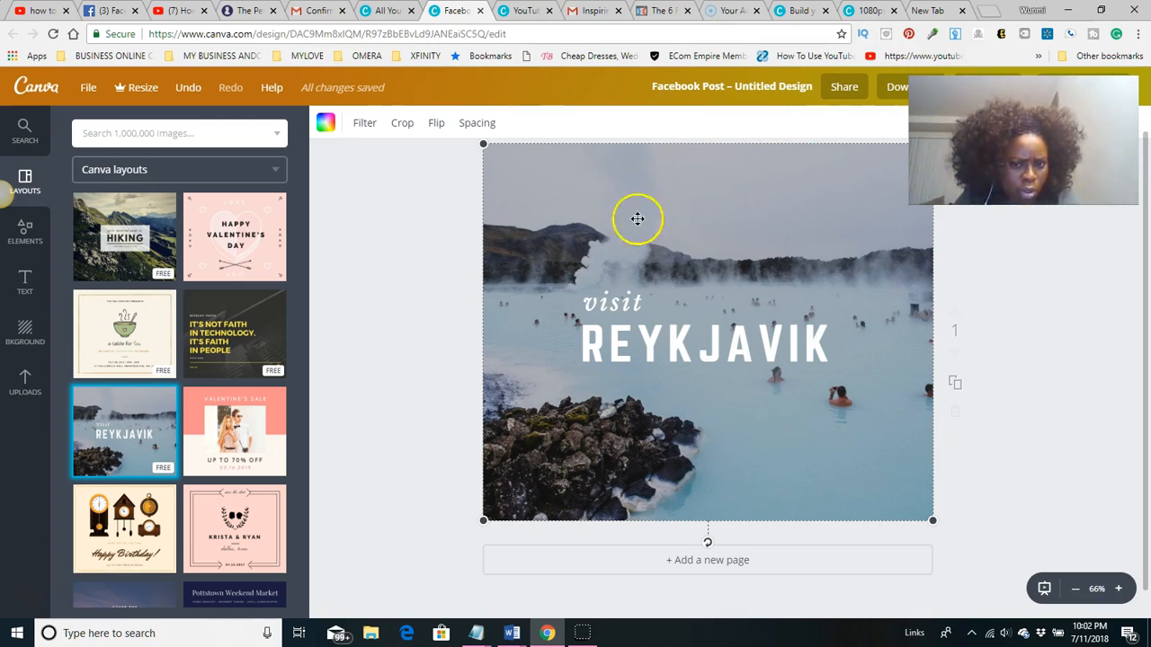
{"action": "left_click", "coordinate": [619, 184]}
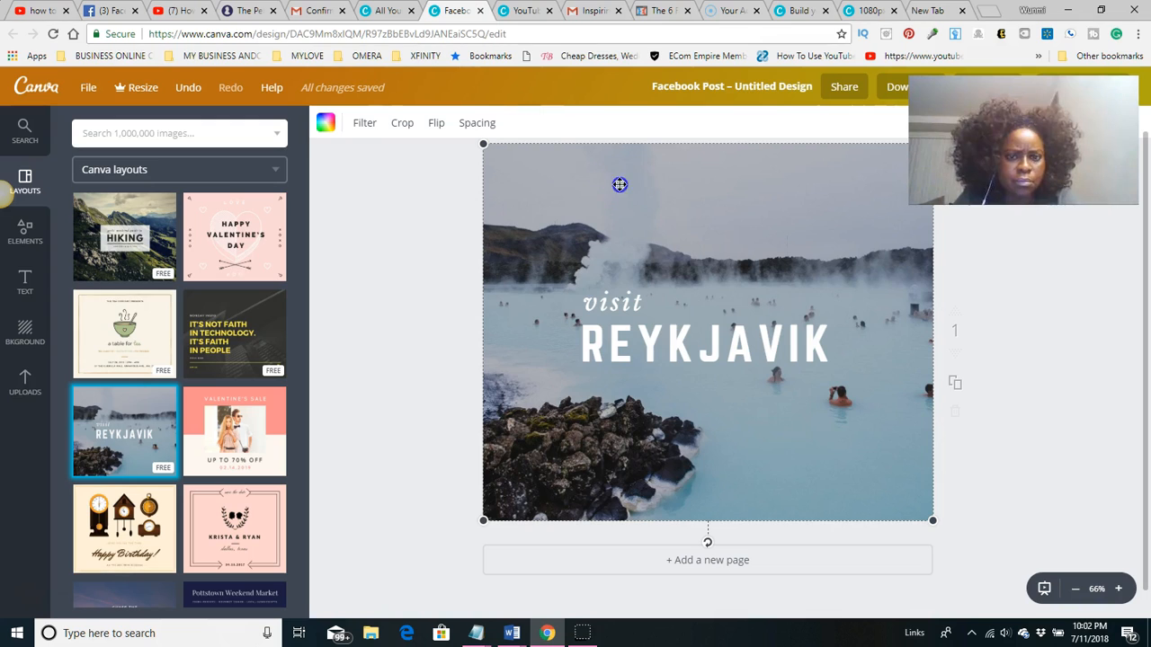
{"action": "left_click", "coordinate": [328, 123]}
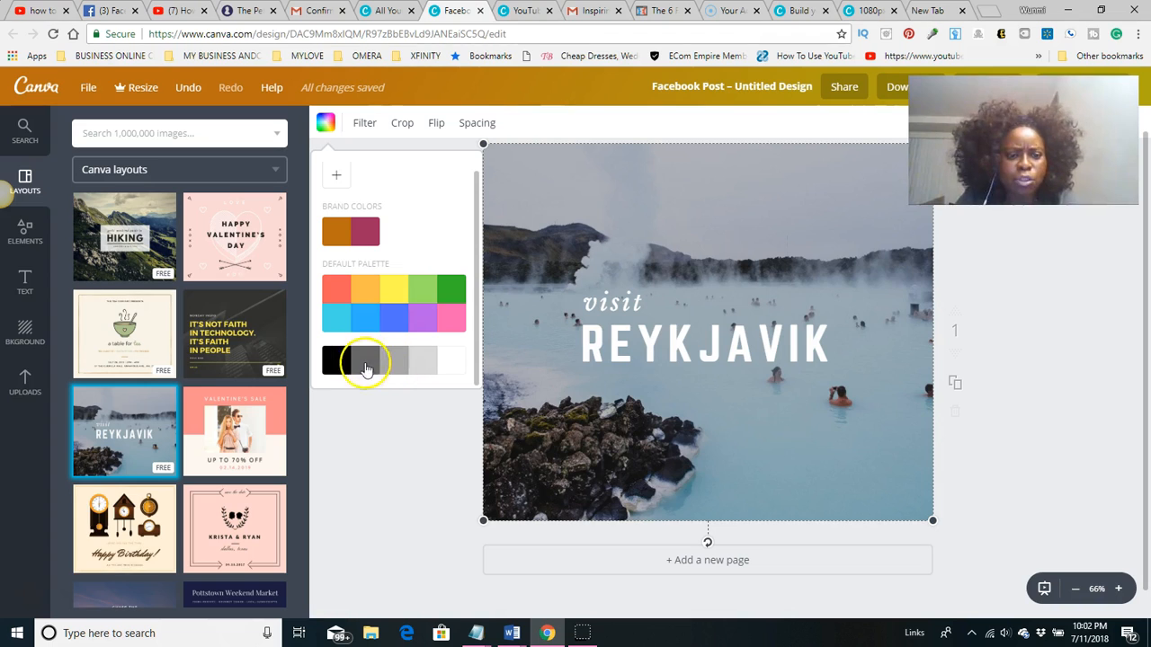
{"action": "left_click", "coordinate": [396, 360]}
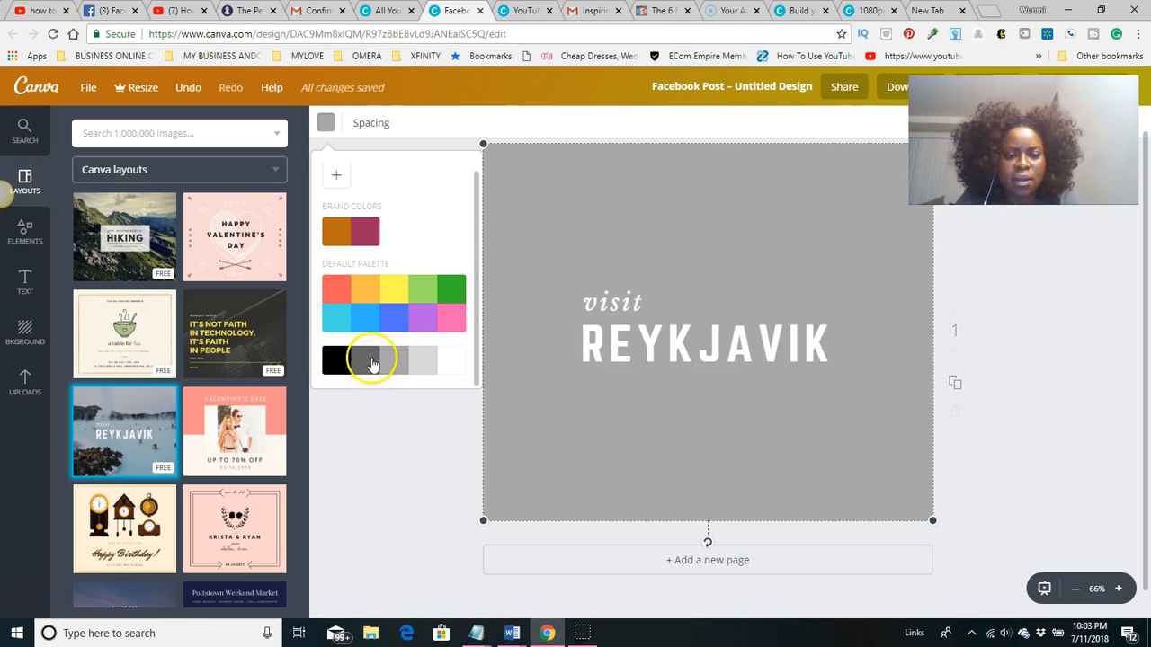
{"action": "left_click", "coordinate": [341, 364]}
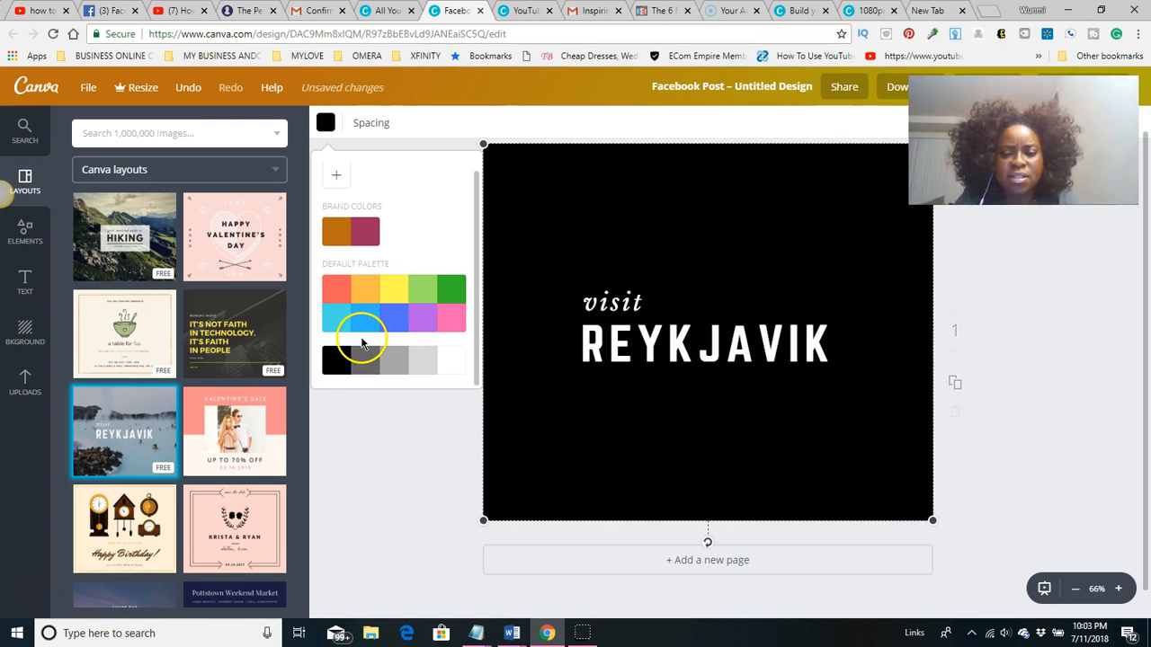
{"action": "left_click", "coordinate": [382, 473]}
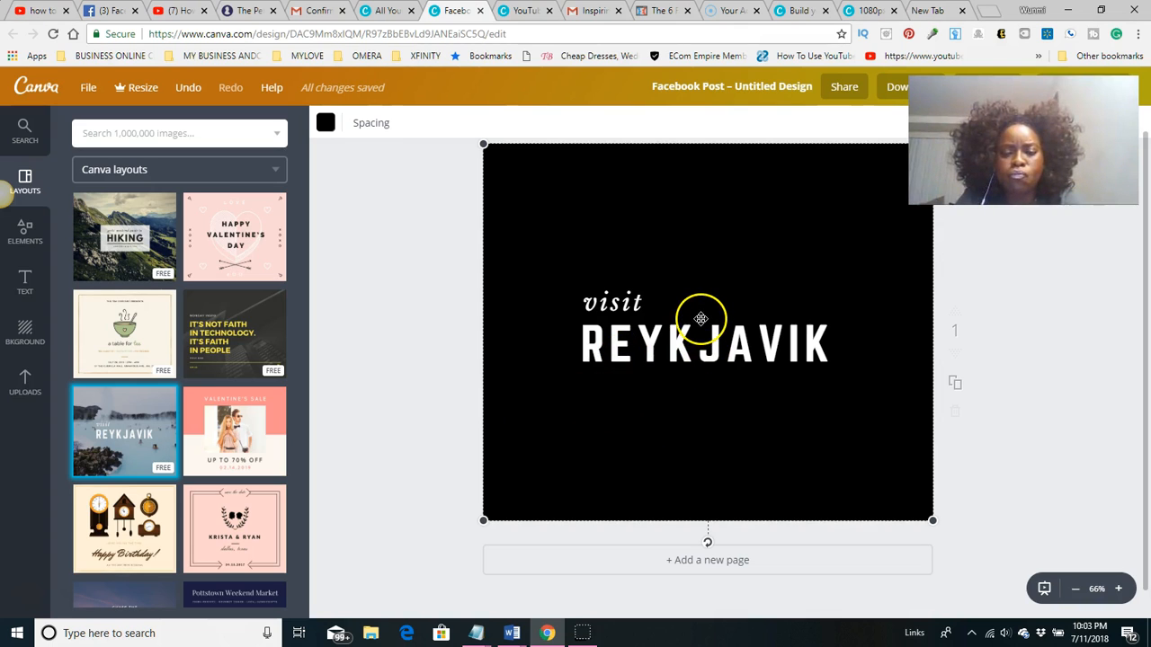
Set the font size of the REYKJAVIK heading to 56 and place the text cursor in it
{"action": "left_click", "coordinate": [801, 348]}
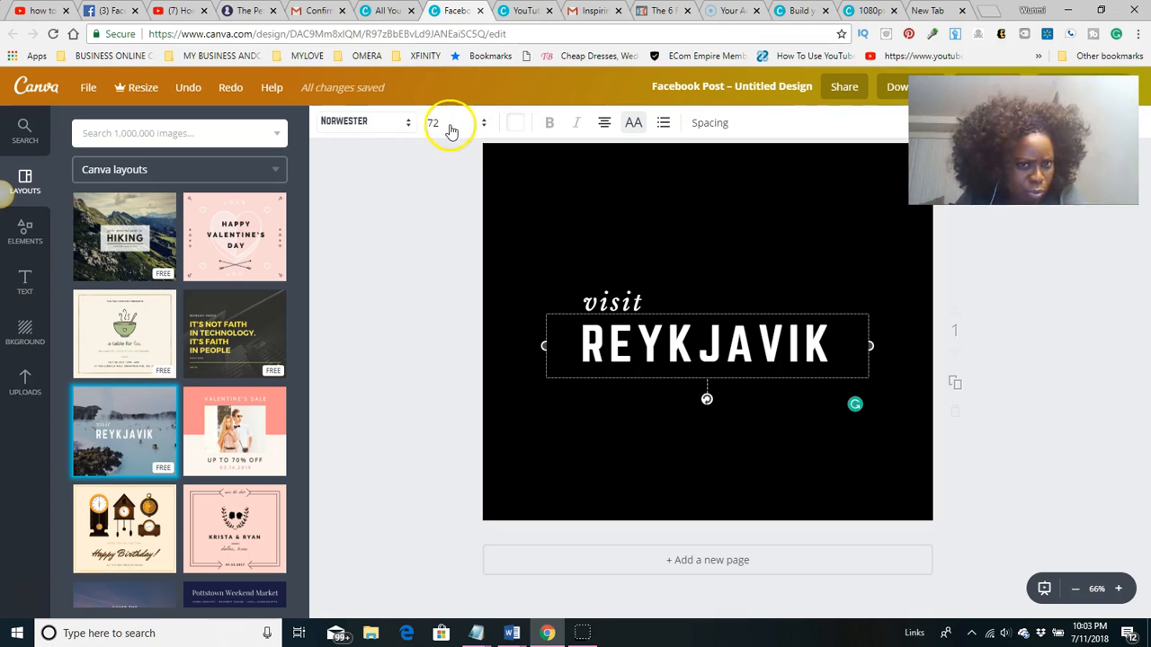
{"action": "left_click", "coordinate": [482, 128]}
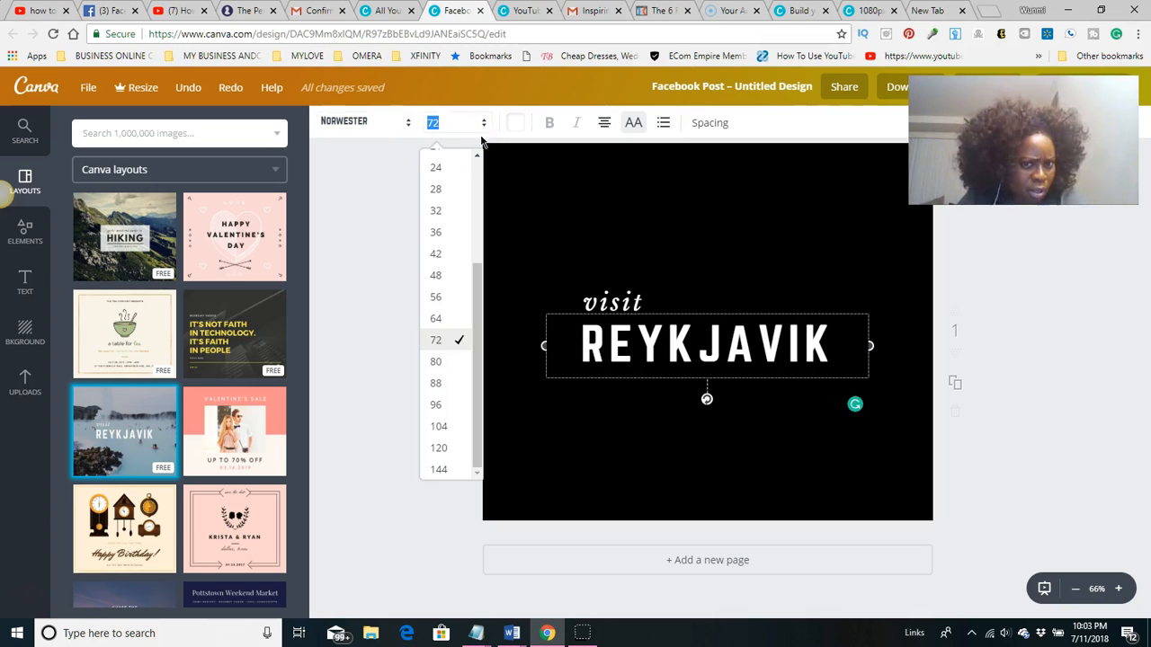
{"action": "left_click", "coordinate": [445, 297]}
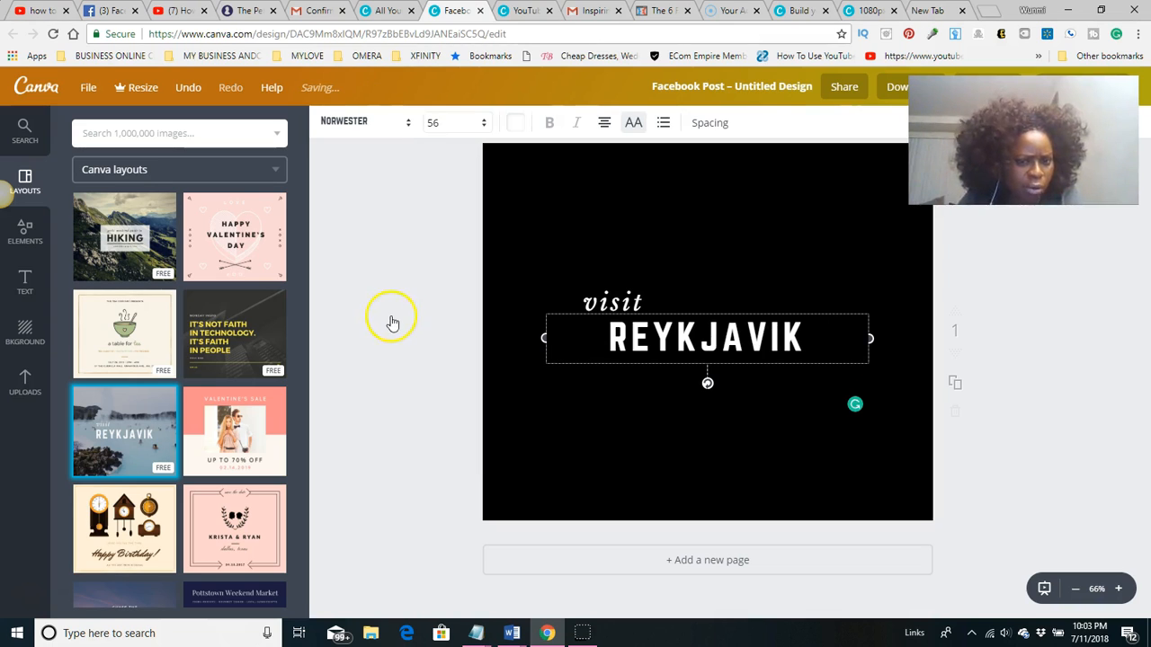
{"action": "left_click", "coordinate": [773, 332]}
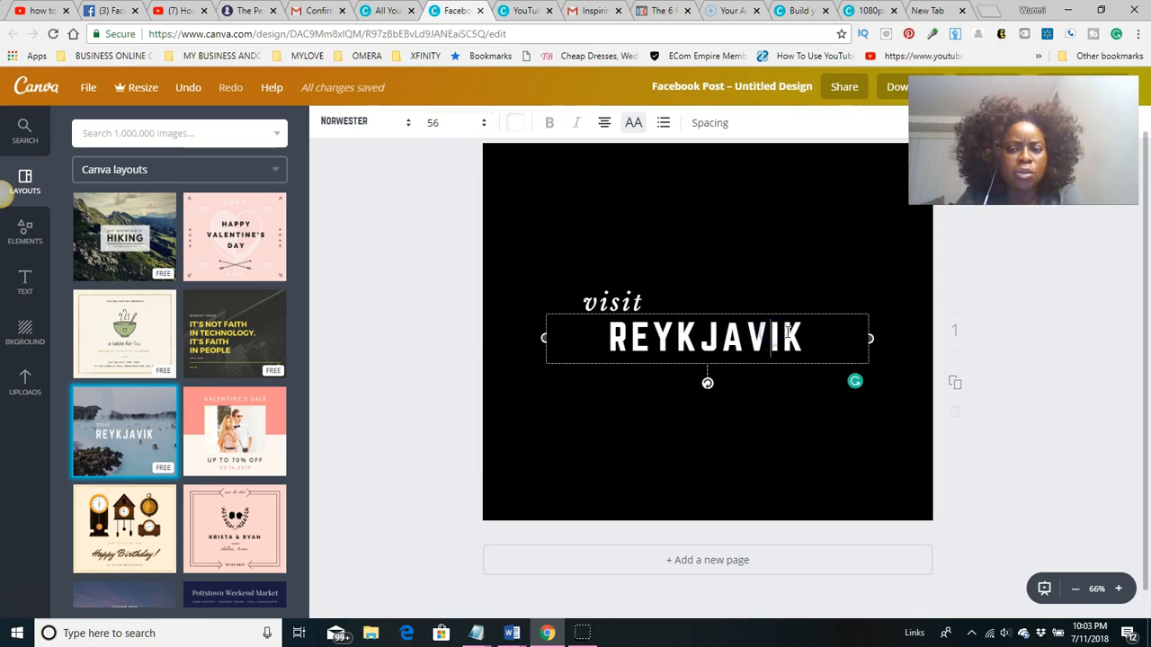
{"action": "left_click_drag", "start_coordinate": [814, 332], "coordinate": [593, 336]}
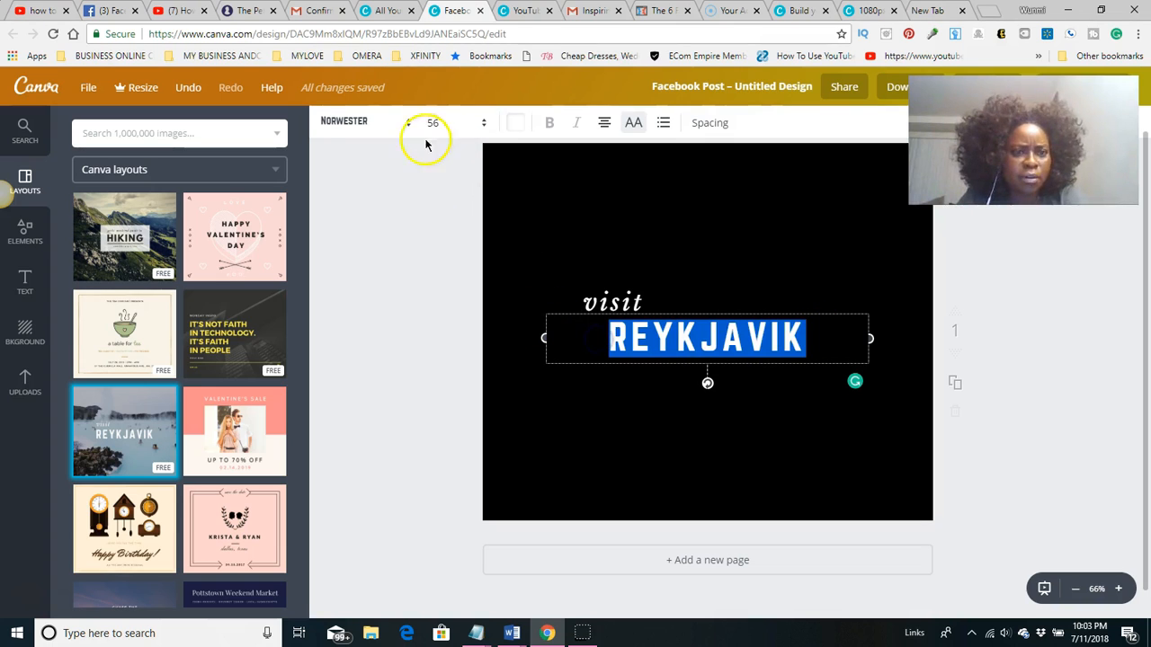
{"action": "left_click", "coordinate": [414, 218]}
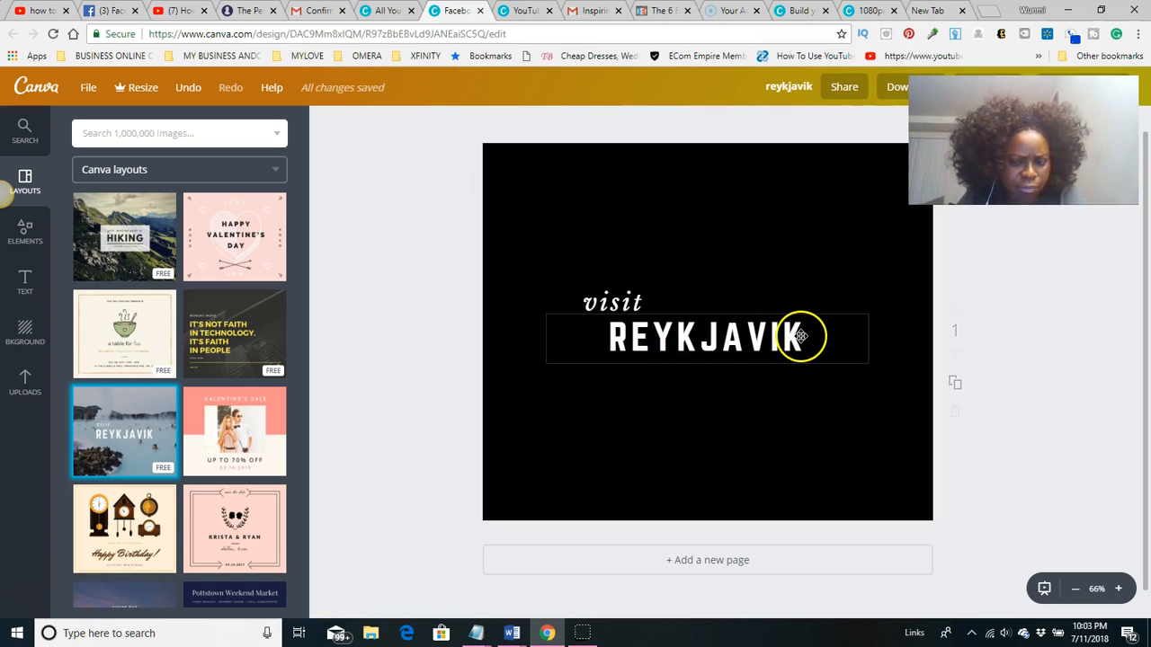
{"action": "left_click", "coordinate": [773, 334]}
{"action": "left_click", "coordinate": [808, 341]}
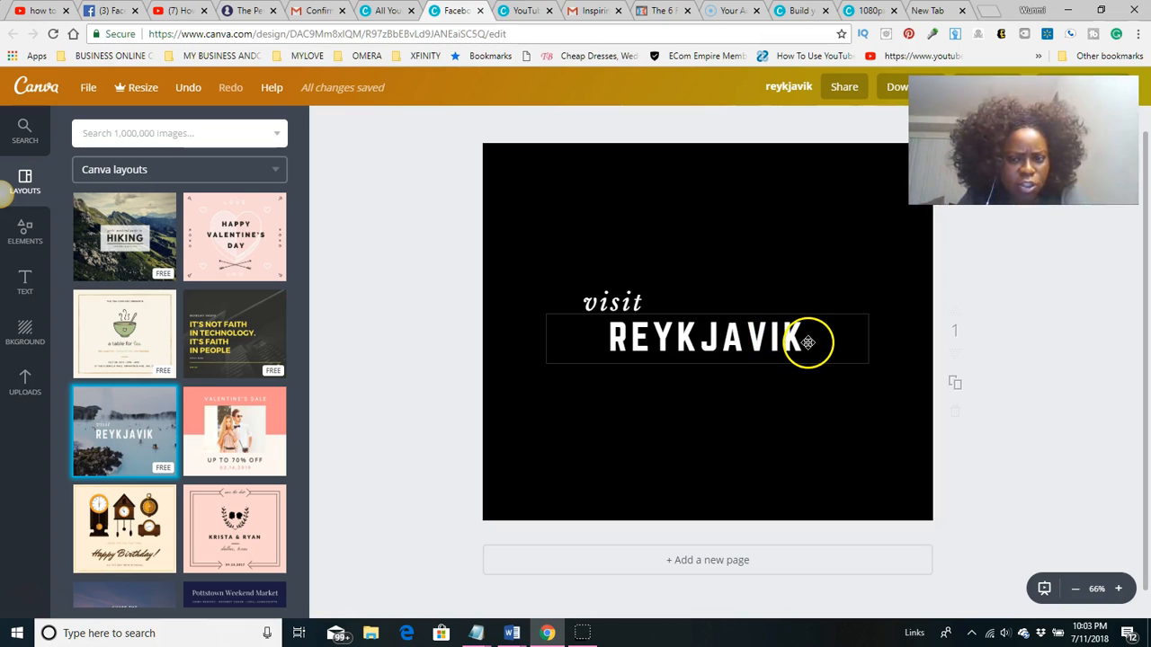
Replace the REYKJAVIK heading text with TUTORIAL and leave text editing
{"action": "left_click", "coordinate": [801, 338]}
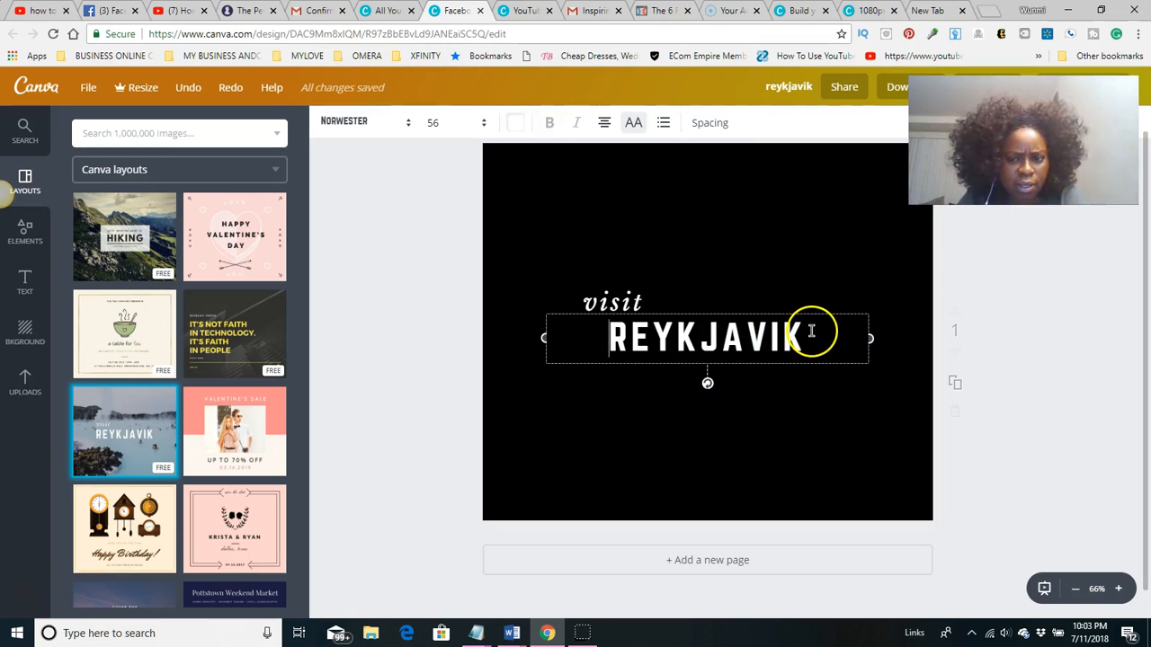
{"action": "left_click_drag", "start_coordinate": [804, 338], "coordinate": [612, 337]}
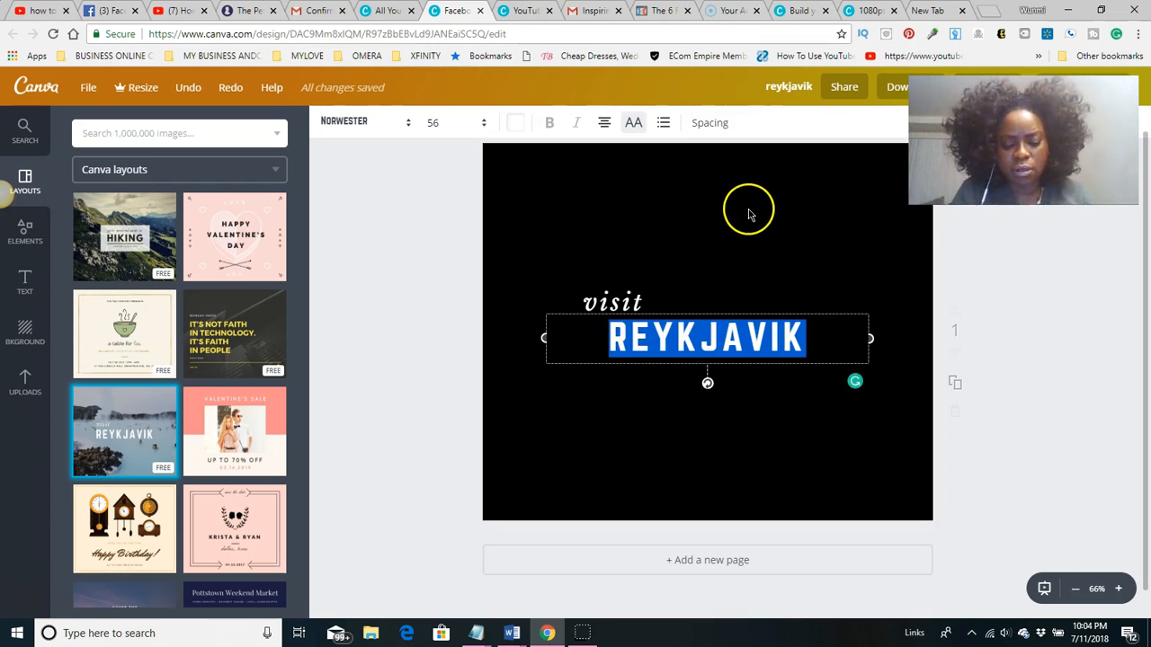
{"action": "type", "text": "TUTROTUA"}
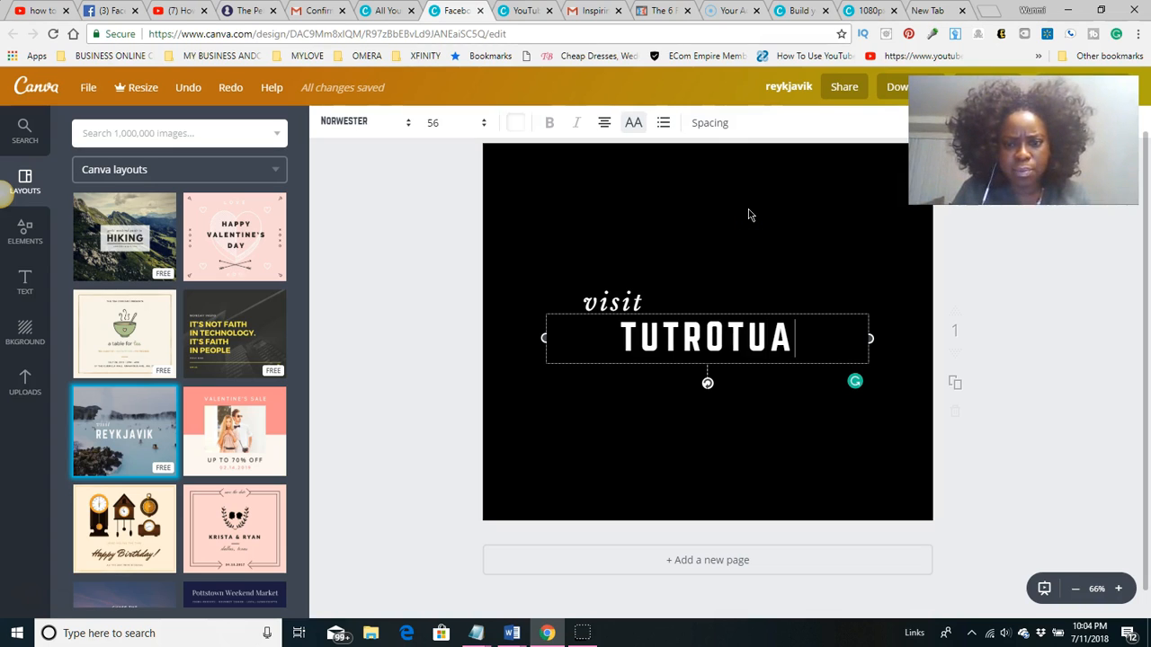
{"action": "key", "text": "BackSpace"}
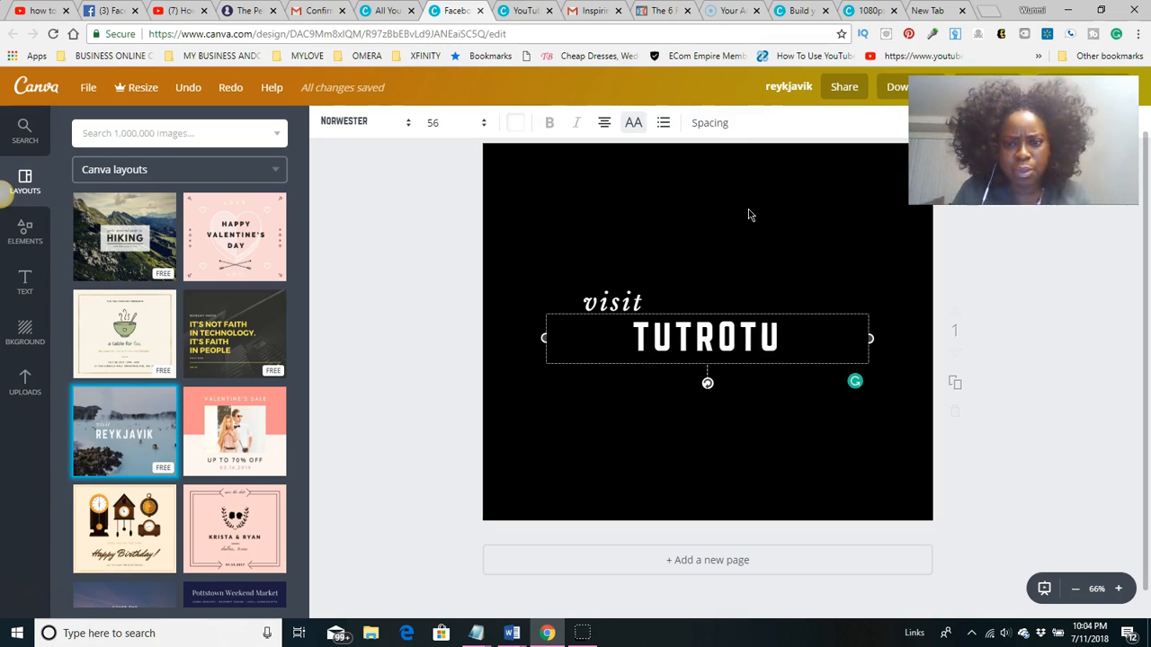
{"action": "key", "text": "BackSpace"}
{"action": "key", "text": "BackSpace"}
{"action": "key", "text": "BackSpace"}
{"action": "key", "text": "BackSpace"}
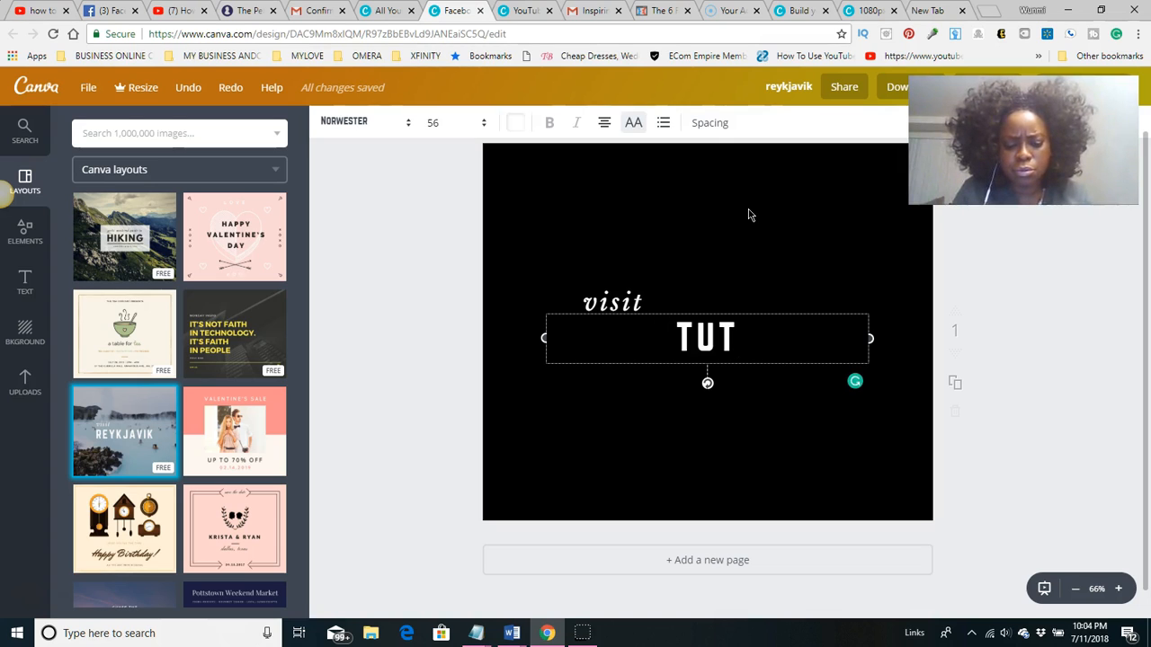
{"action": "type", "text": "UTOR"}
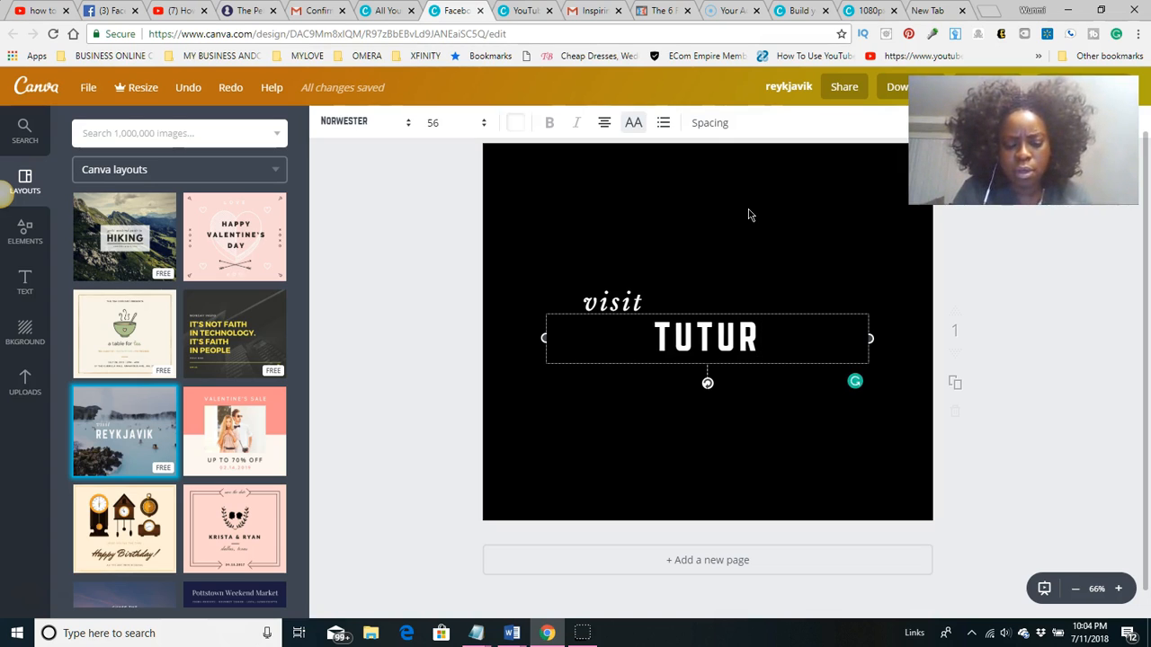
{"action": "type", "text": "IA"}
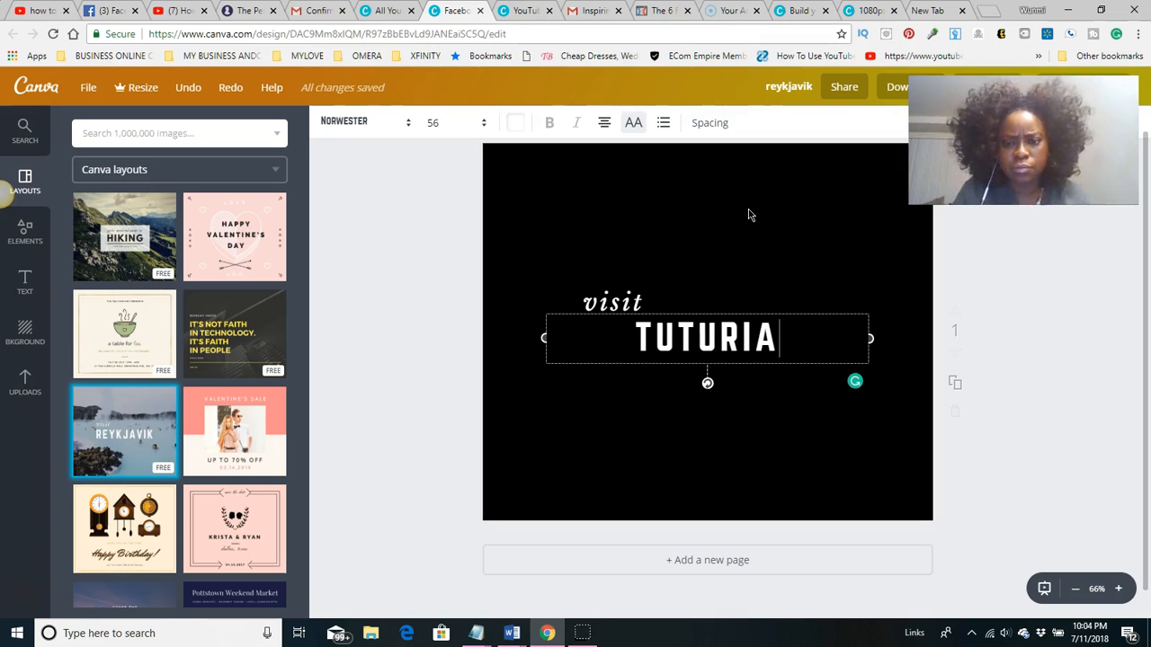
{"action": "type", "text": "L"}
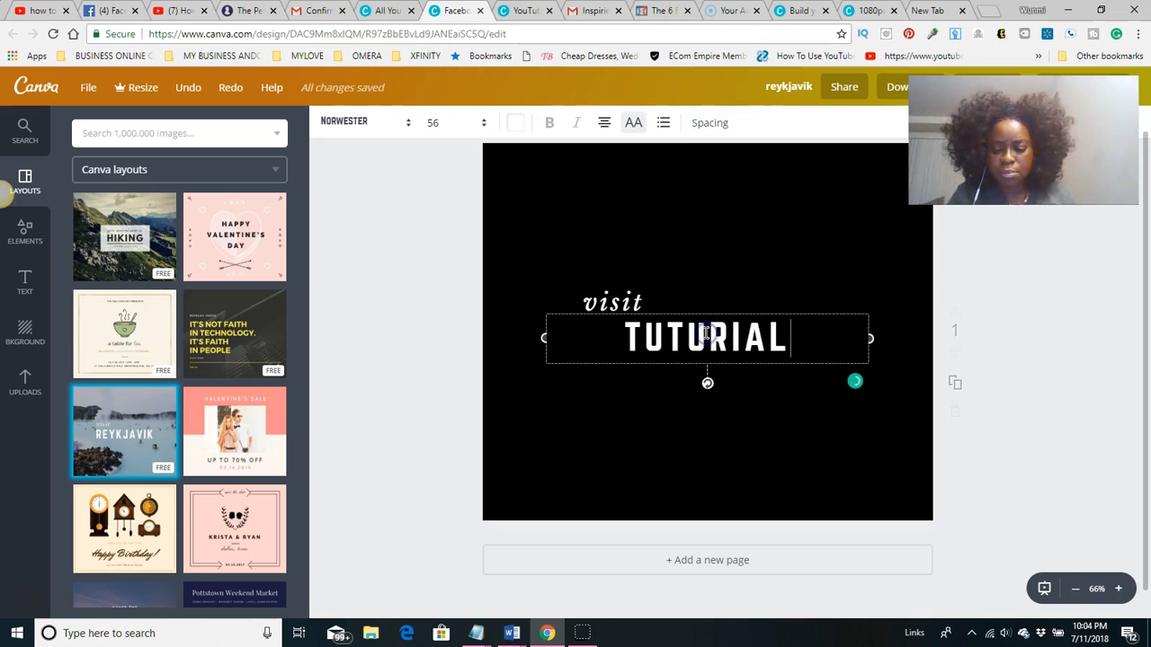
{"action": "key", "text": "BackSpace"}
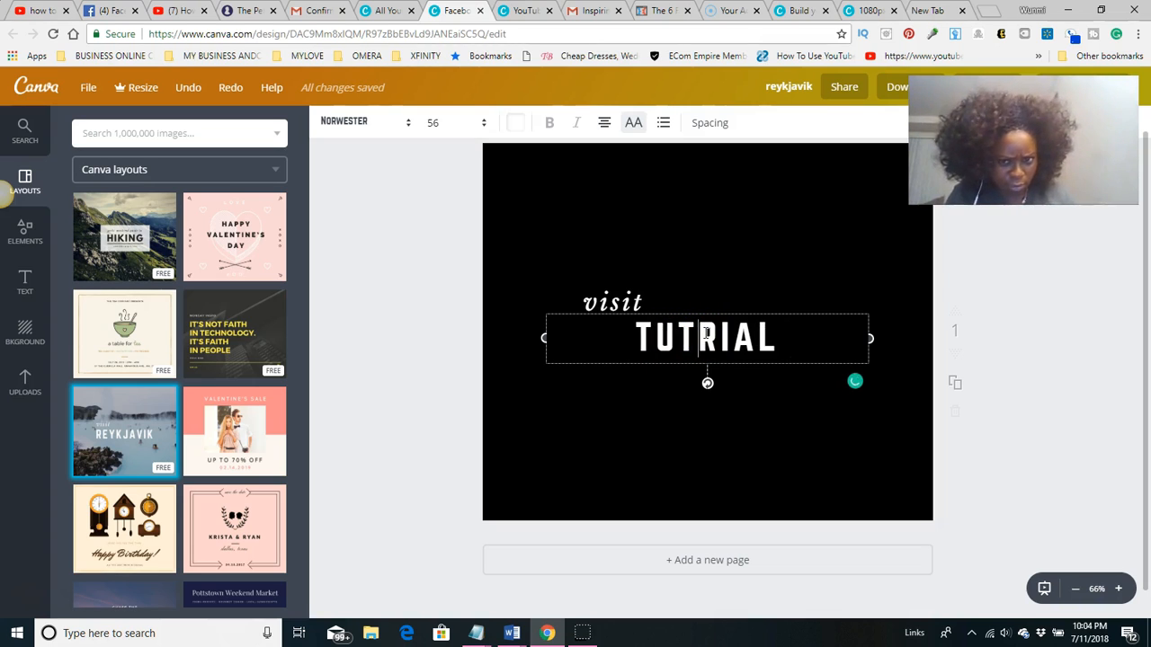
{"action": "type", "text": "O"}
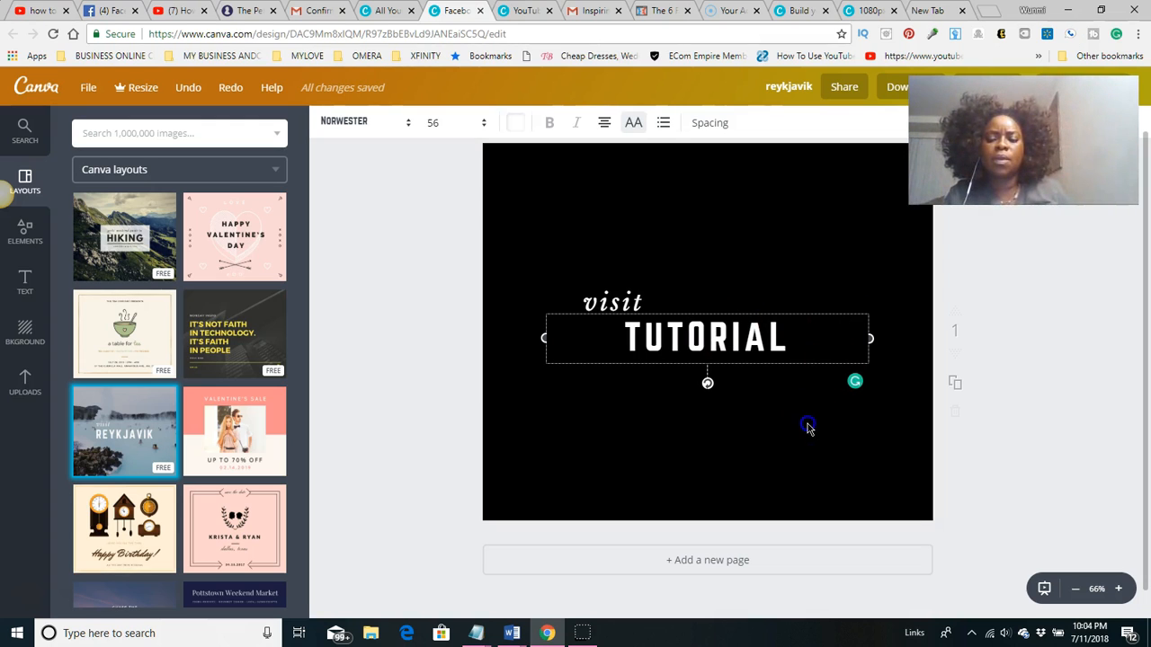
{"action": "left_click", "coordinate": [696, 264]}
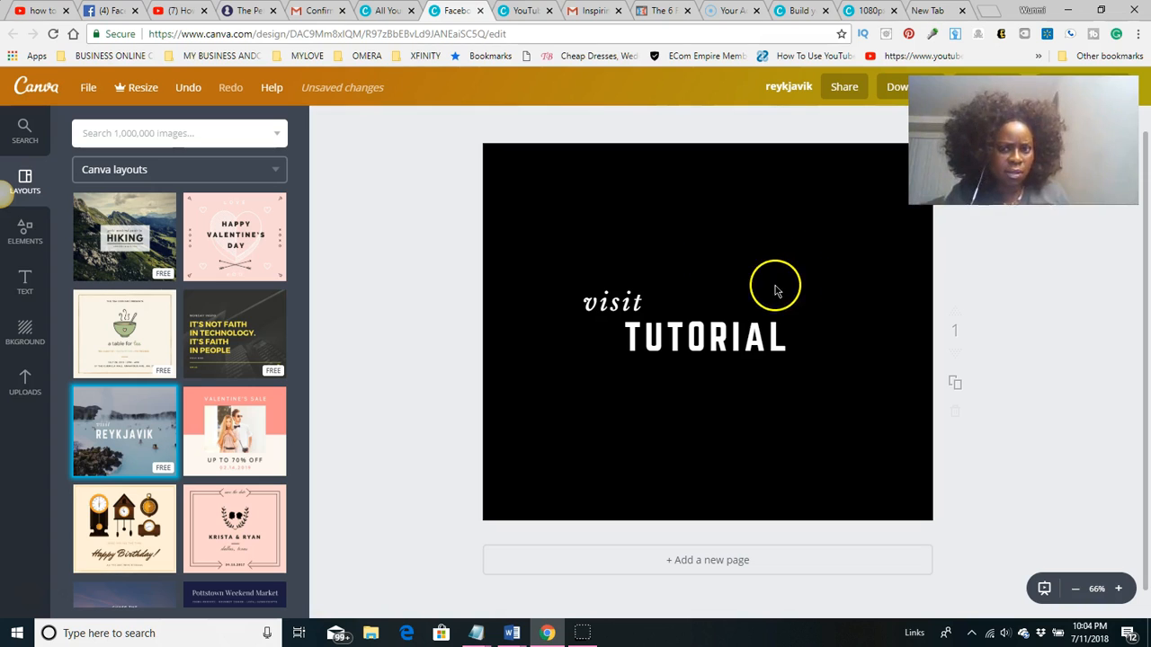
Try the default palette's coral and the darker blue as the background colour of the design
{"action": "left_click", "coordinate": [795, 230]}
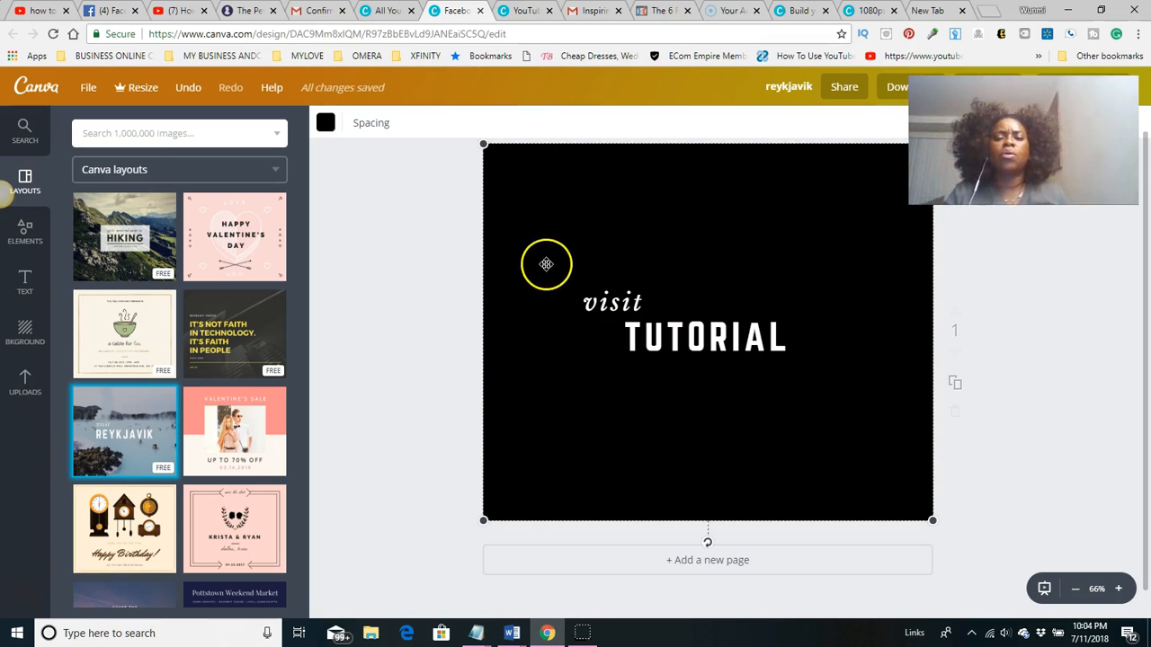
{"action": "left_click", "coordinate": [328, 126]}
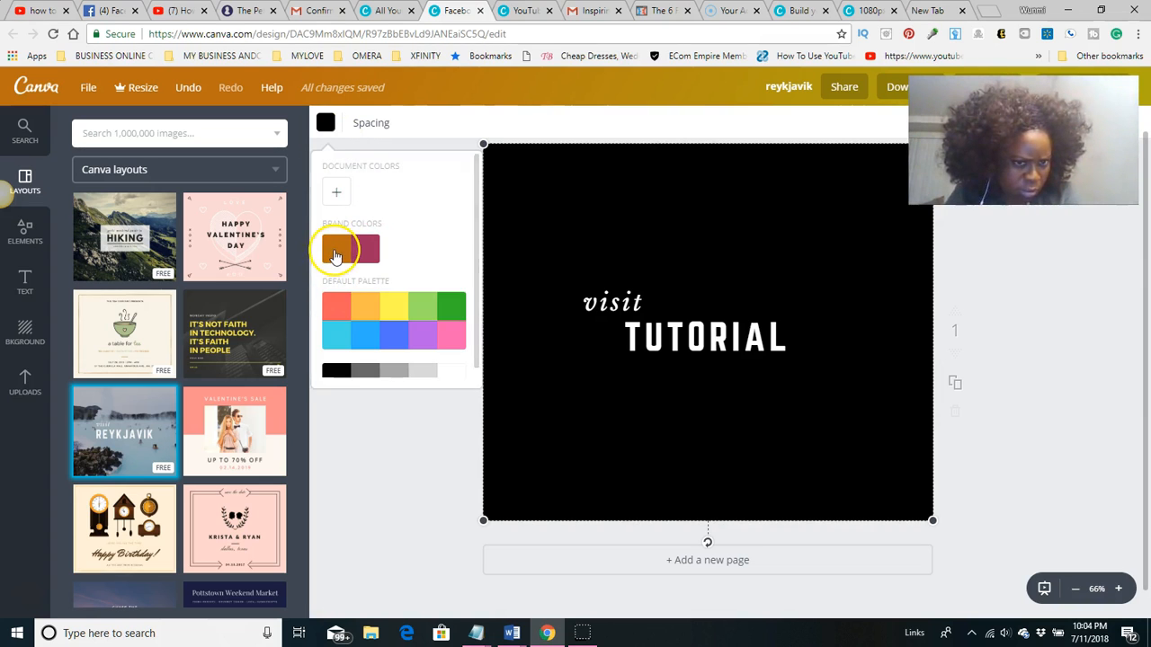
{"action": "left_click", "coordinate": [338, 307]}
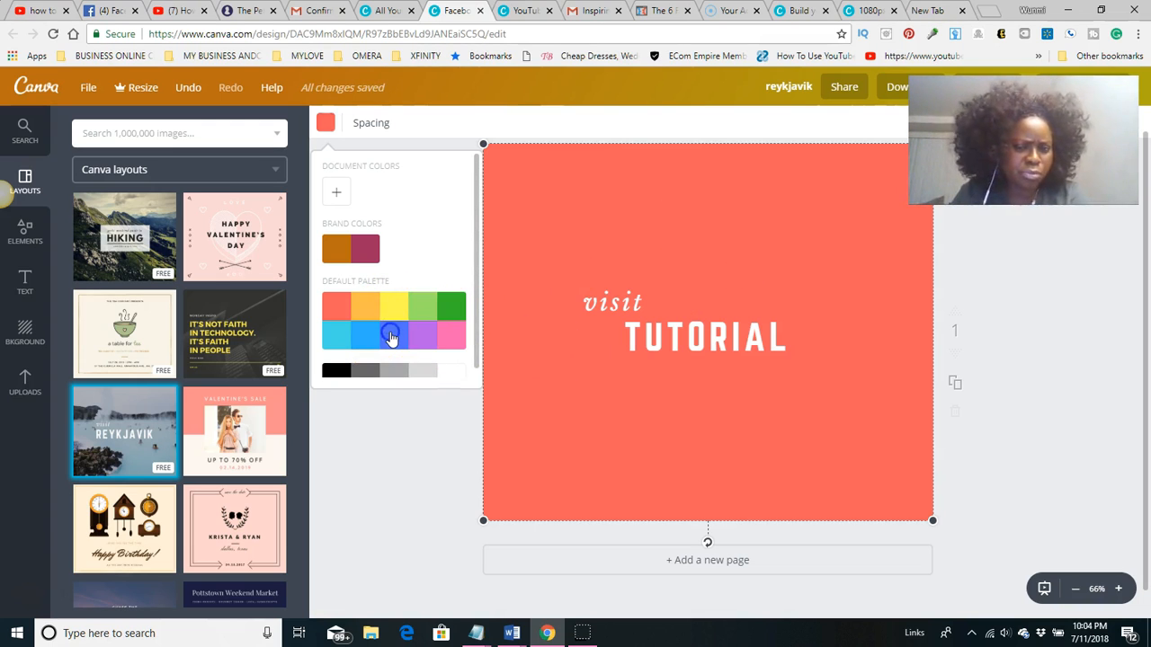
{"action": "left_click", "coordinate": [391, 337]}
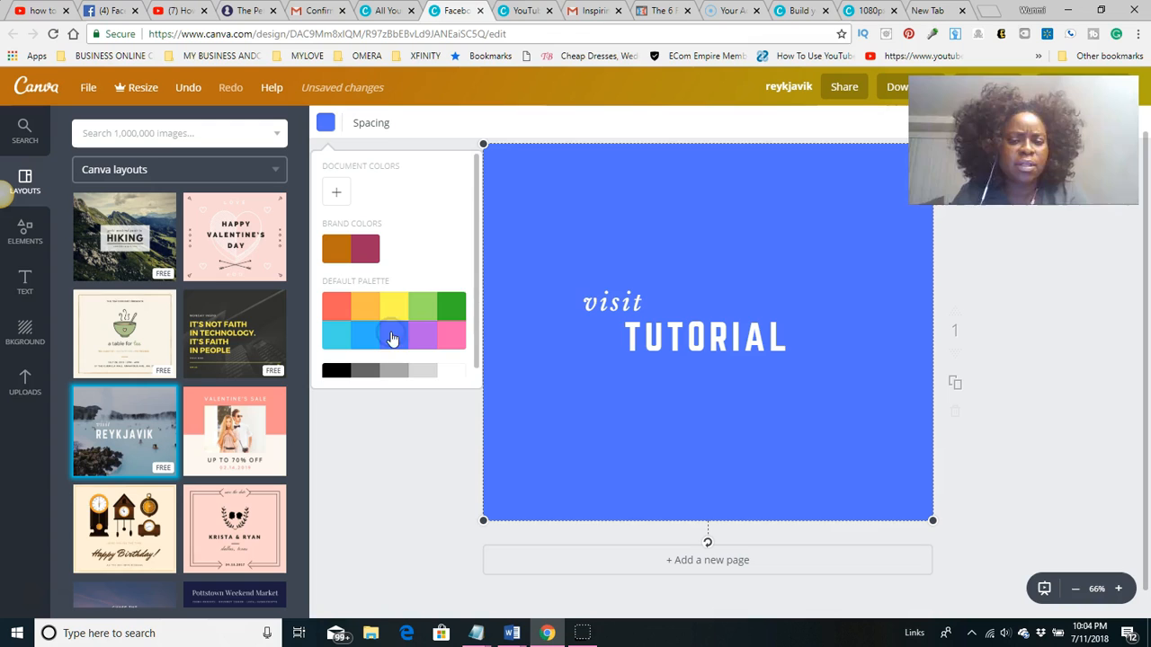
{"action": "left_click", "coordinate": [326, 123]}
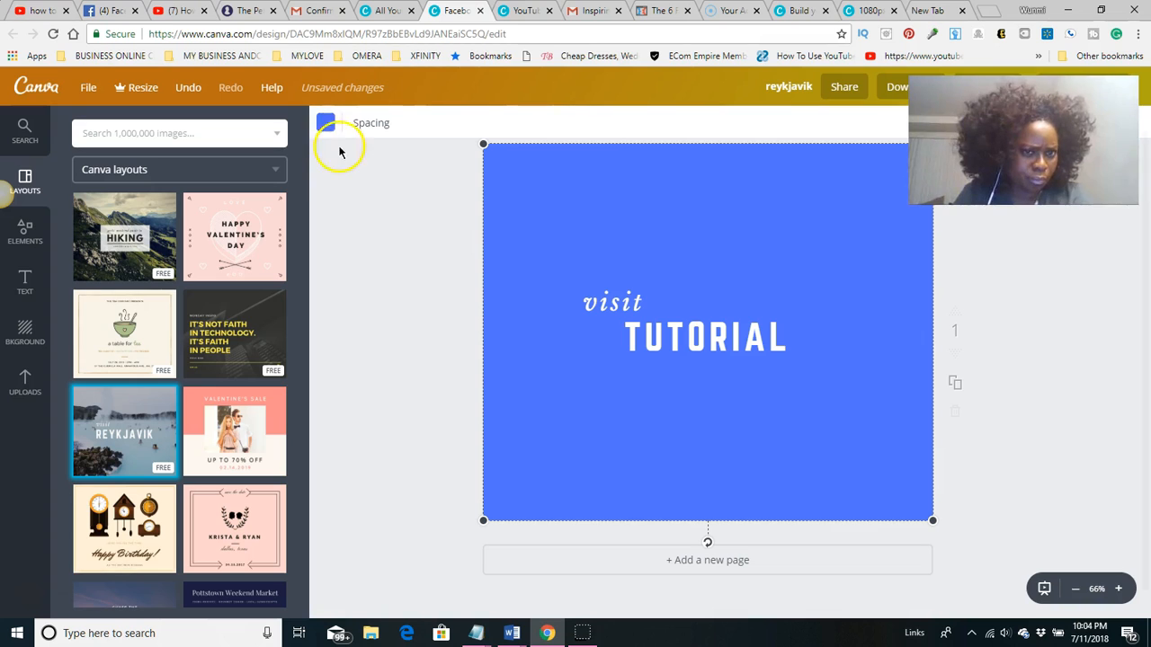
Add a custom red with colour code ff0005 from the colour wheel as the background colour
{"action": "left_click", "coordinate": [329, 126]}
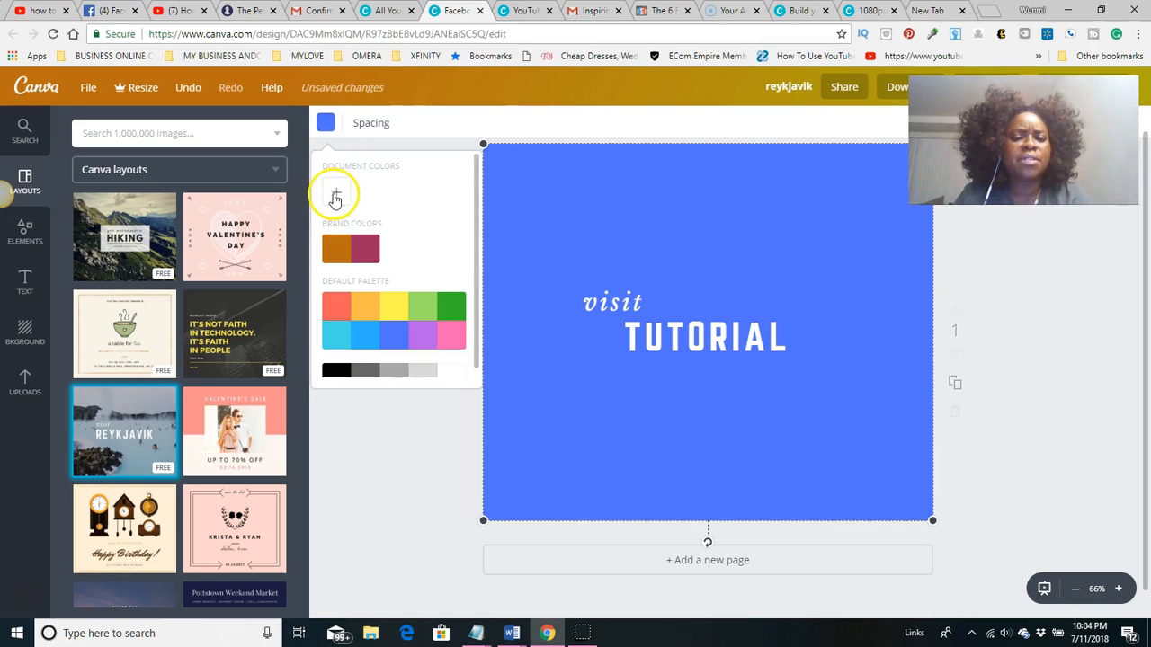
{"action": "left_click", "coordinate": [336, 194]}
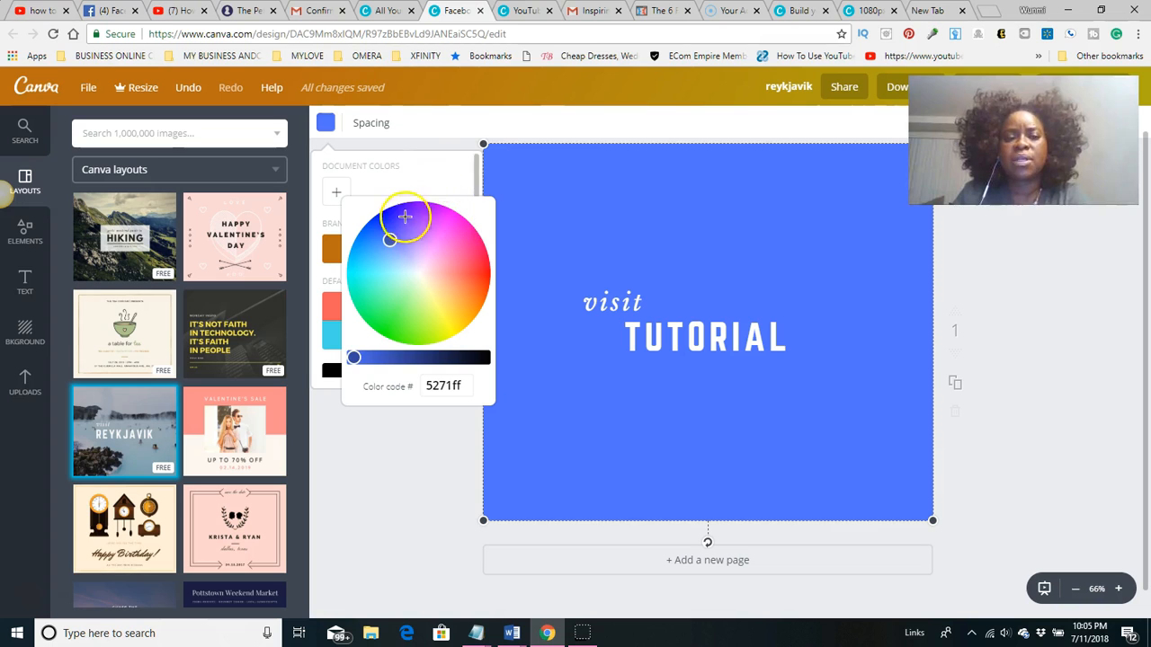
{"action": "left_click_drag", "start_coordinate": [405, 234], "coordinate": [483, 271]}
{"action": "left_click", "coordinate": [429, 379]}
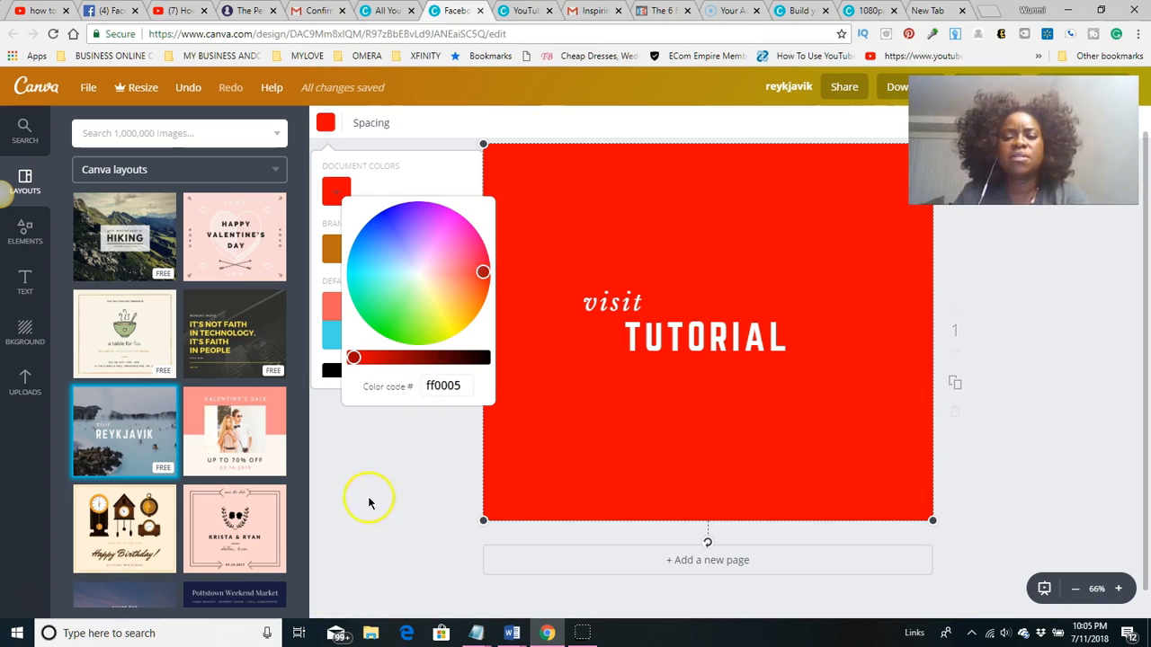
{"action": "left_click", "coordinate": [408, 439]}
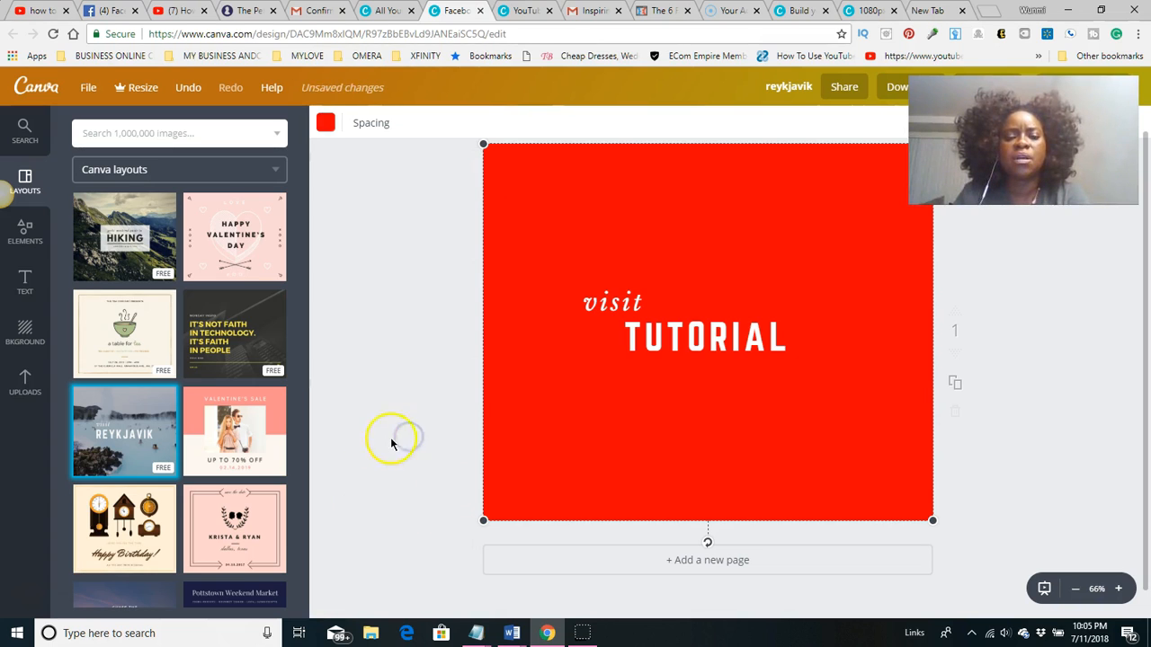
Look over the font, size and spacing options offered for the TUTORIAL heading and the background
{"action": "left_click", "coordinate": [702, 332]}
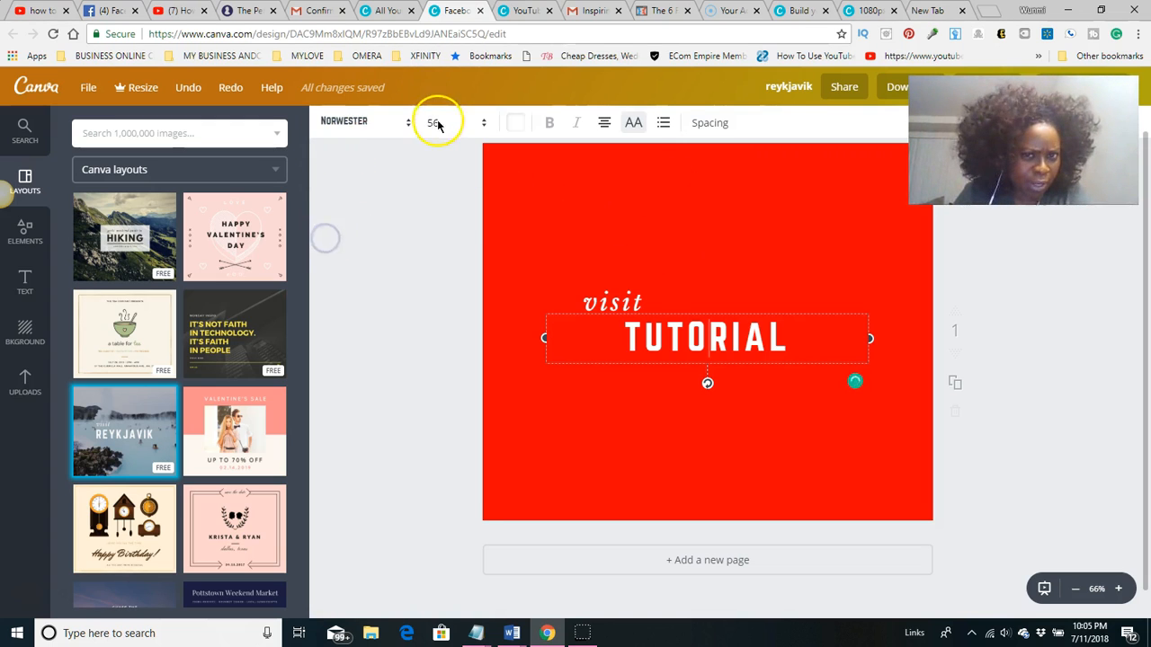
{"action": "left_click", "coordinate": [591, 192]}
{"action": "left_click", "coordinate": [431, 174]}
{"action": "left_click", "coordinate": [651, 169]}
{"action": "left_click", "coordinate": [663, 206]}
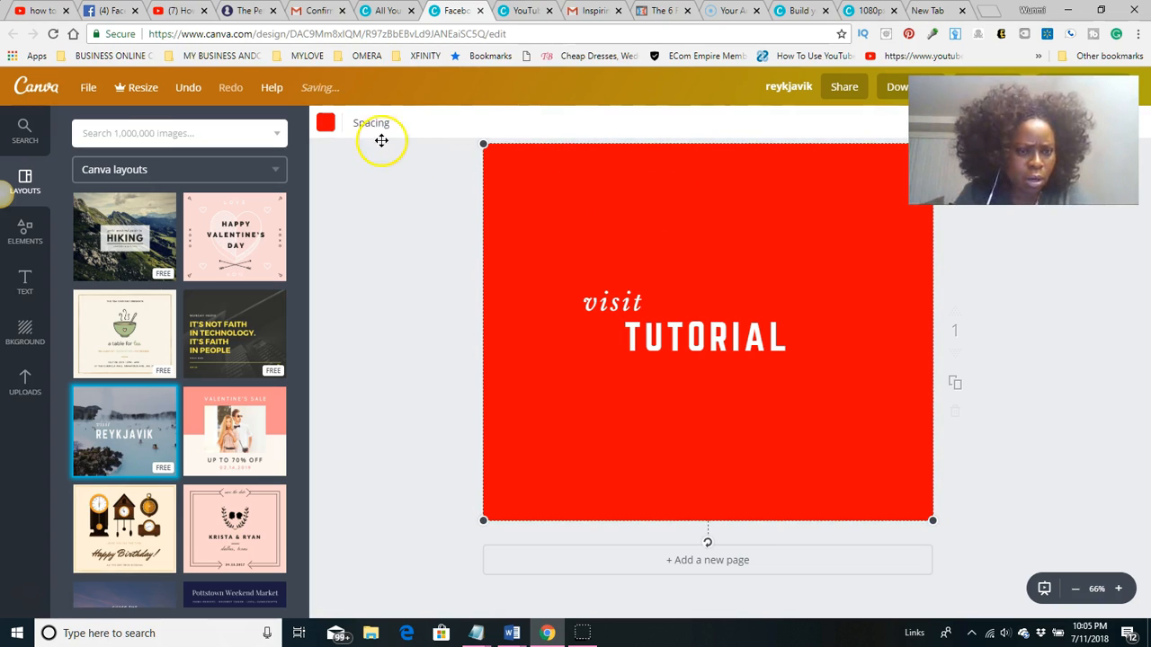
{"action": "left_click", "coordinate": [376, 208]}
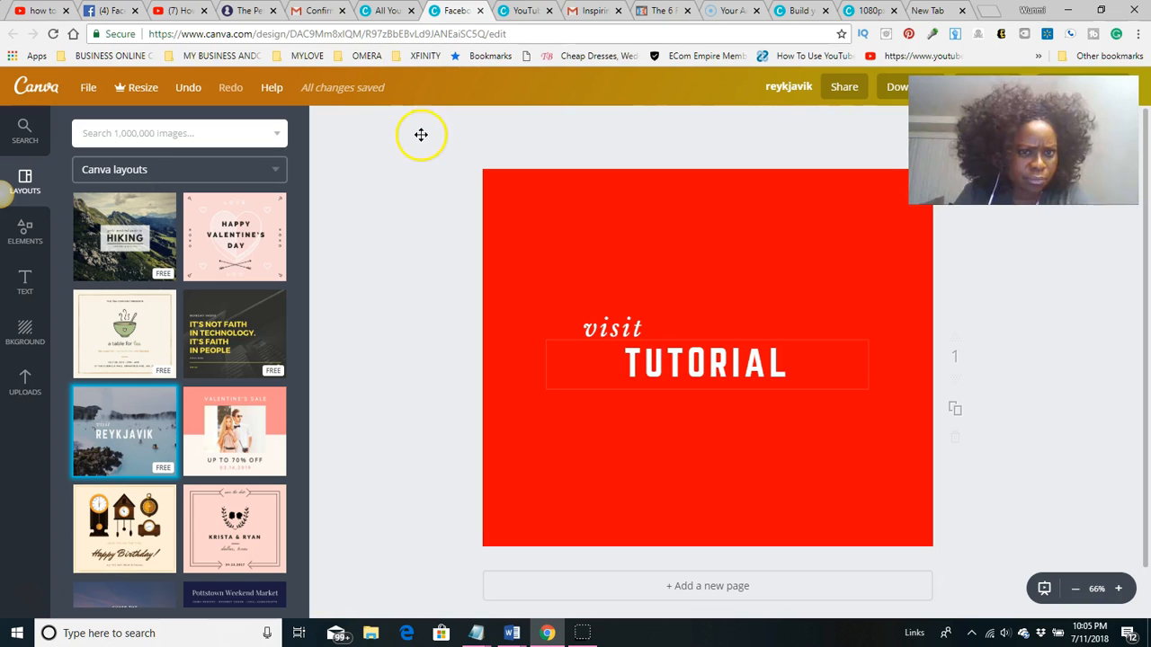
{"action": "left_click", "coordinate": [559, 356]}
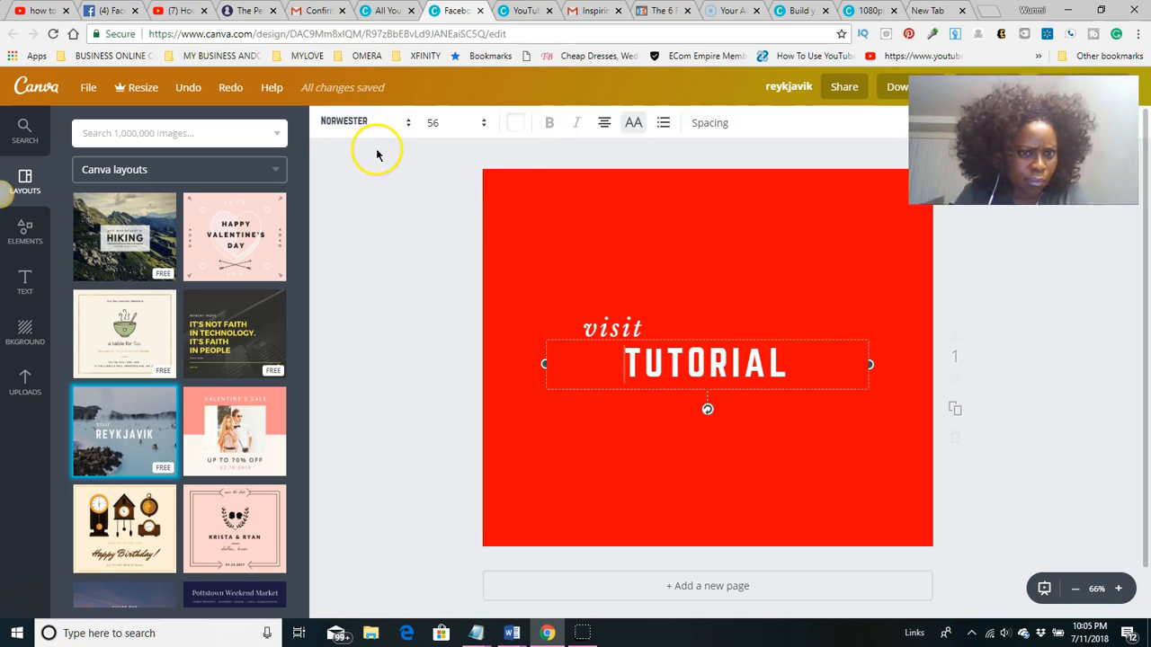
{"action": "left_click", "coordinate": [377, 151]}
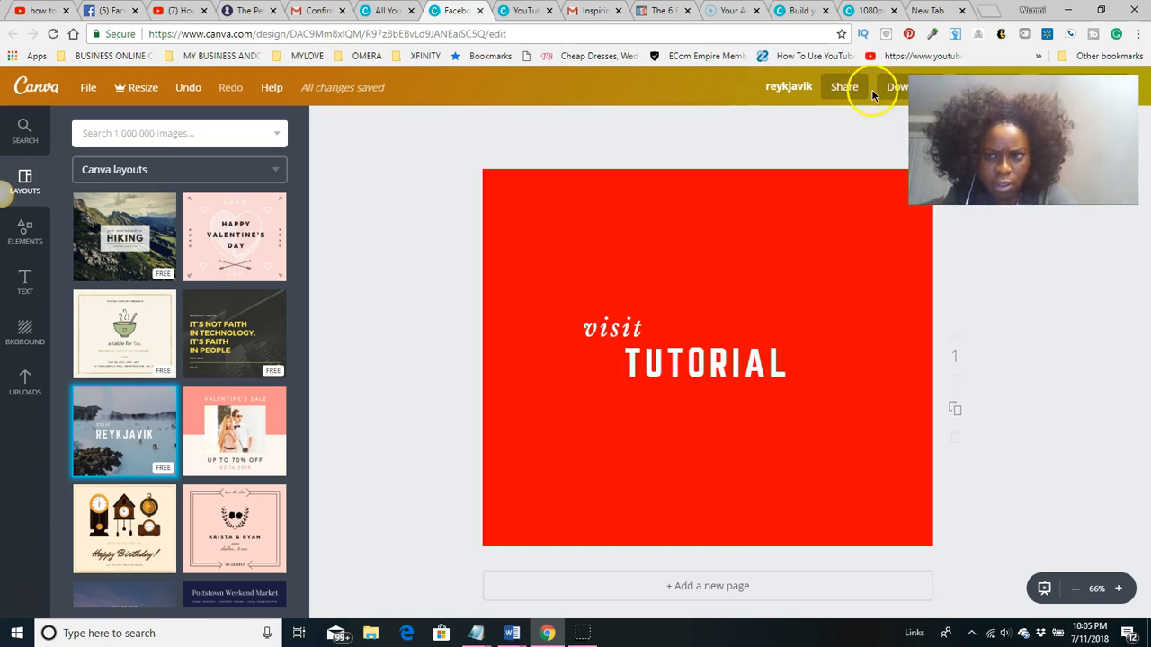
Rename the design as "test 1"
{"action": "left_click", "coordinate": [786, 90]}
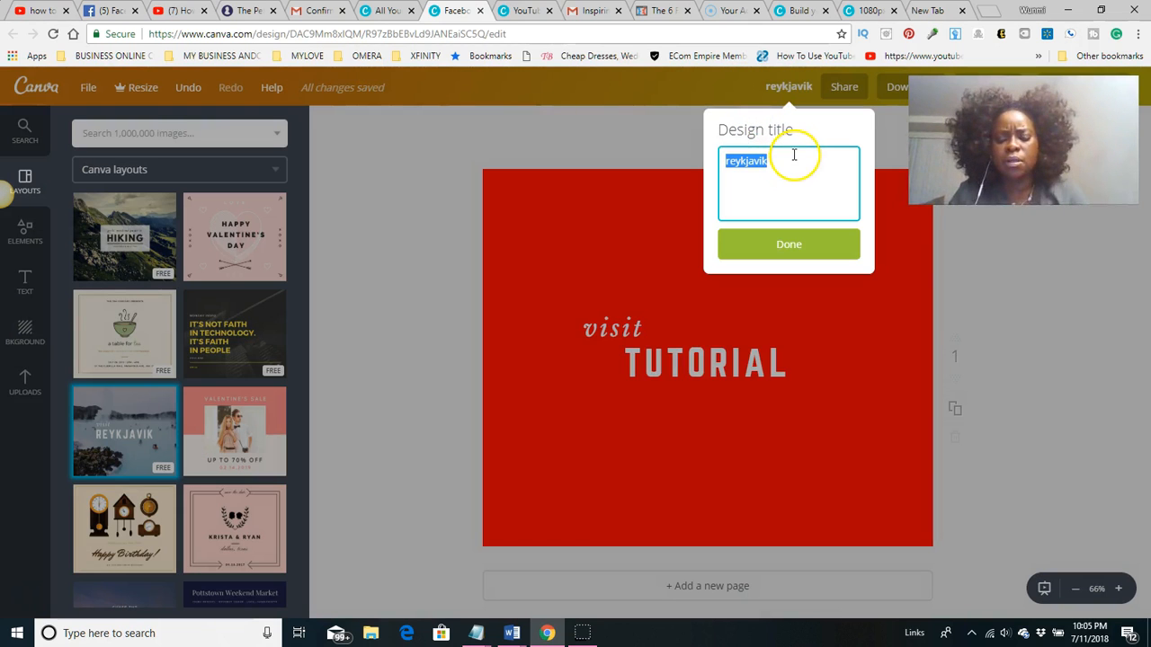
{"action": "type", "text": "test 1"}
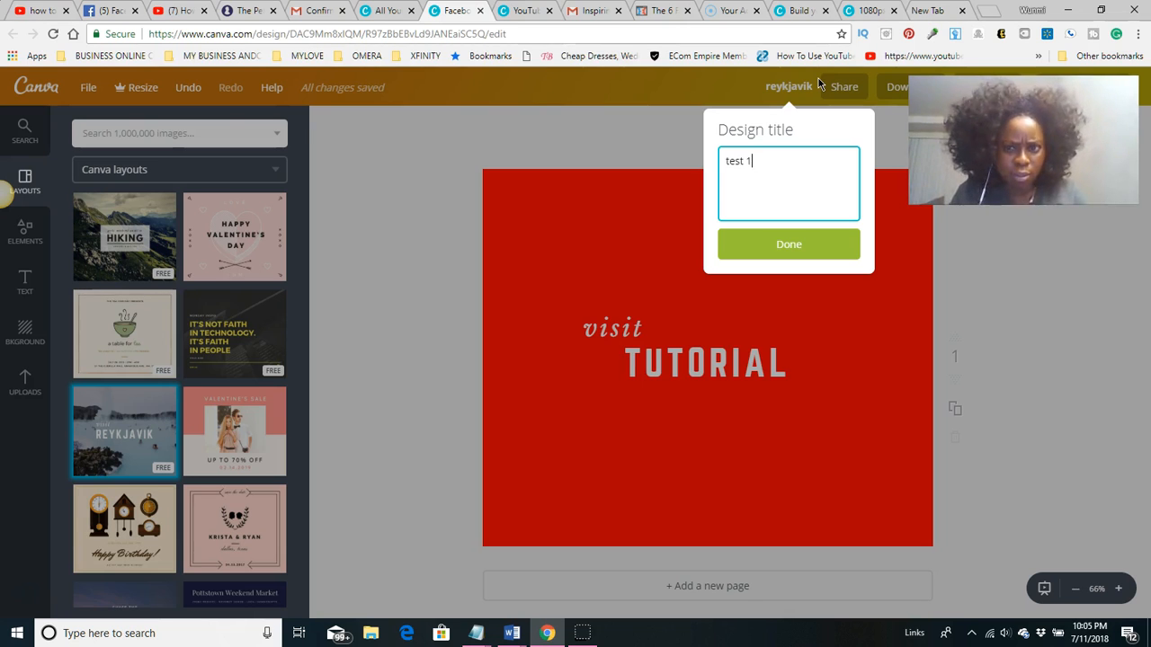
{"action": "left_click", "coordinate": [780, 249]}
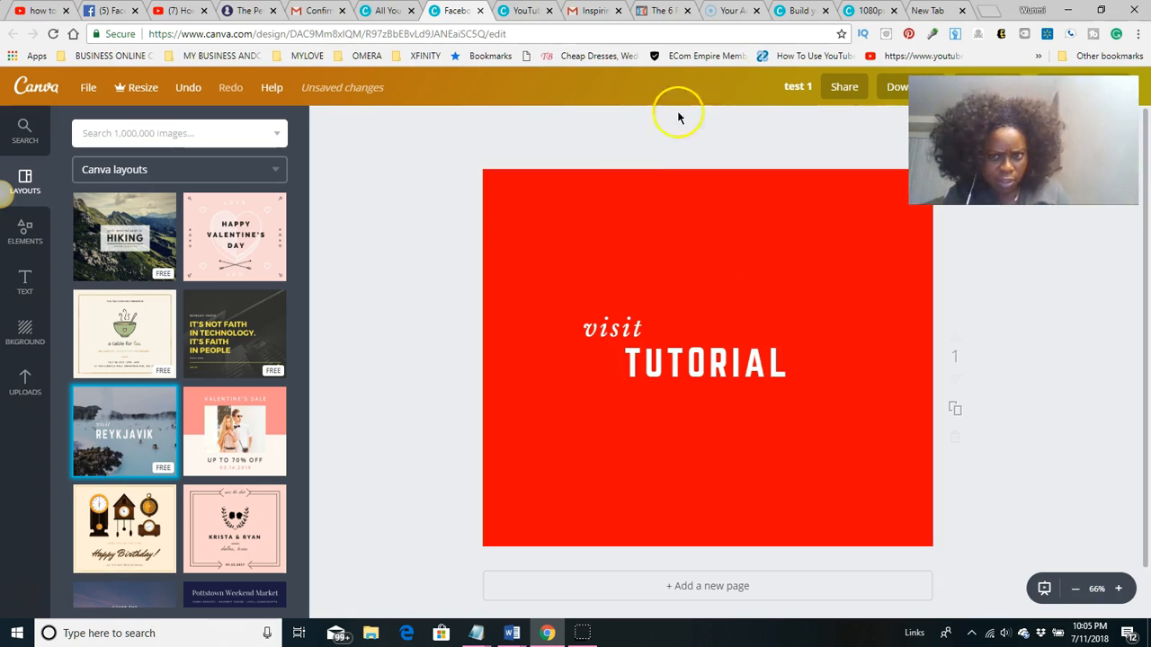
Check the file type choices in the download options without downloading, and close the design to return to the design creation page
{"action": "left_click", "coordinate": [895, 98]}
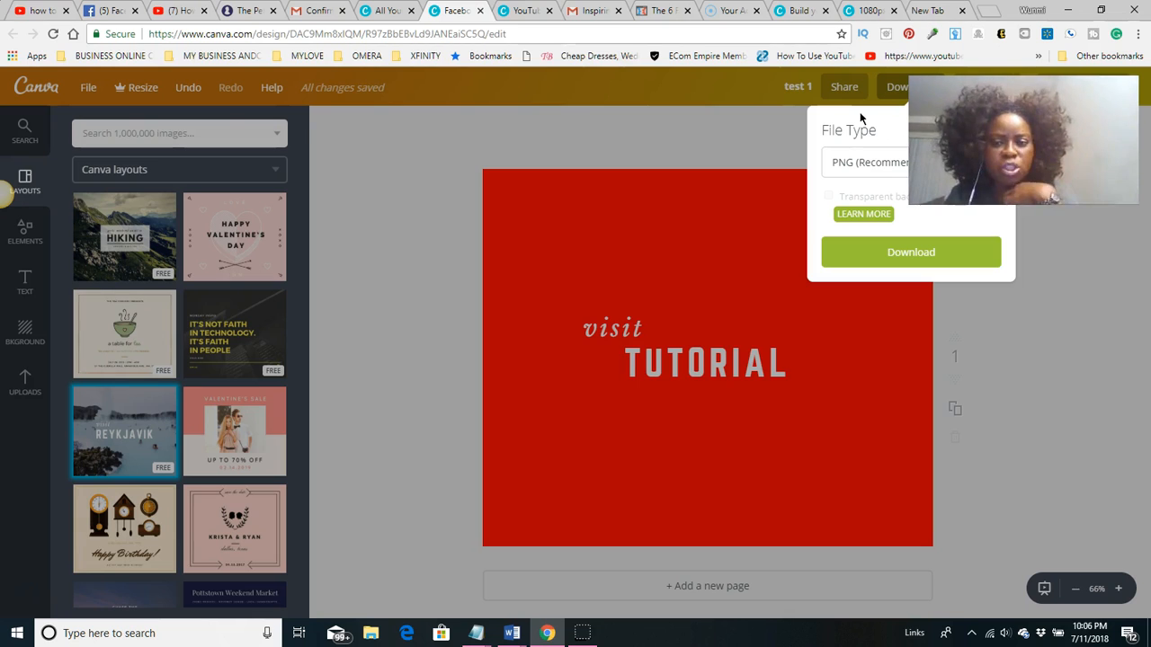
{"action": "left_click", "coordinate": [852, 162]}
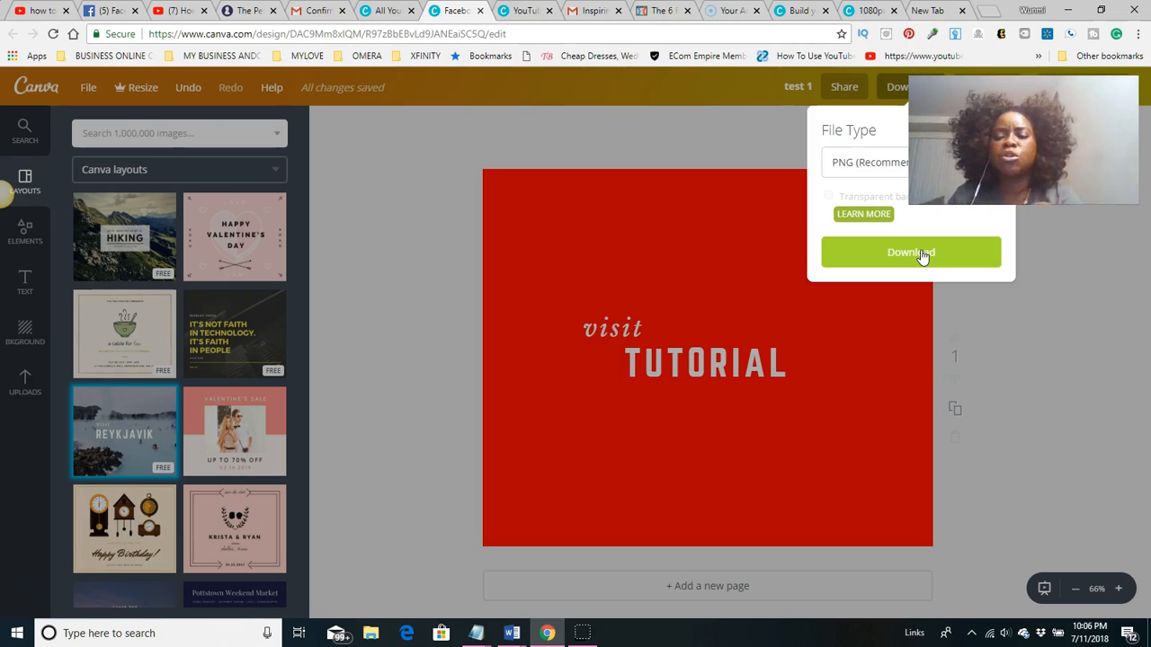
{"action": "left_click", "coordinate": [1047, 303]}
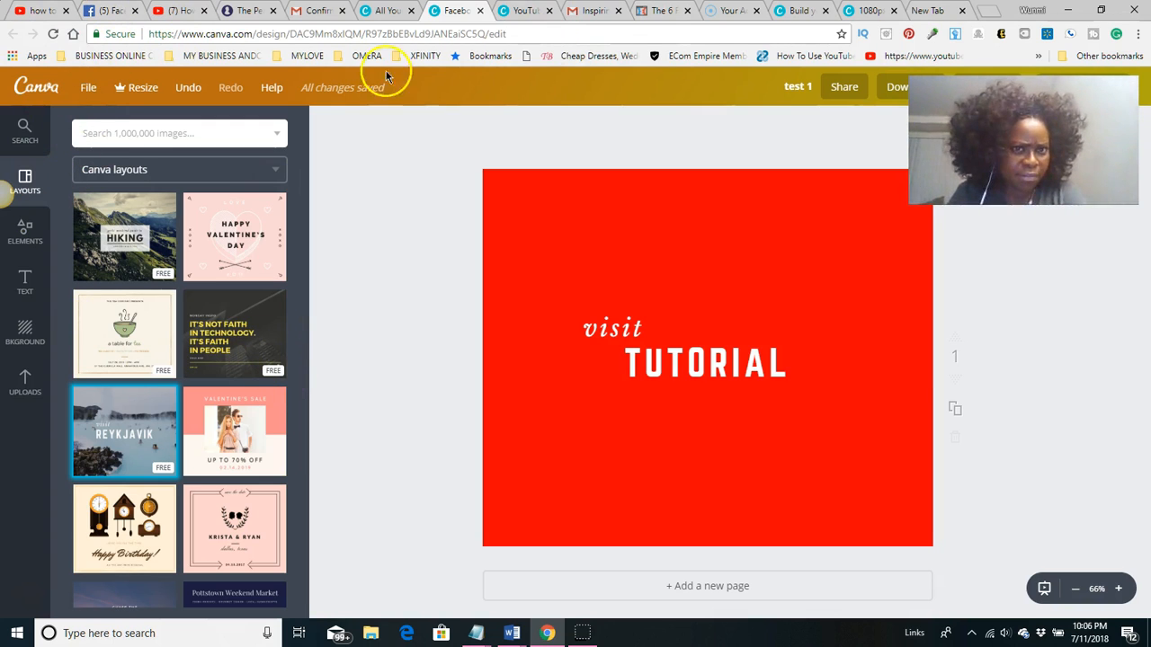
{"action": "left_click", "coordinate": [481, 11]}
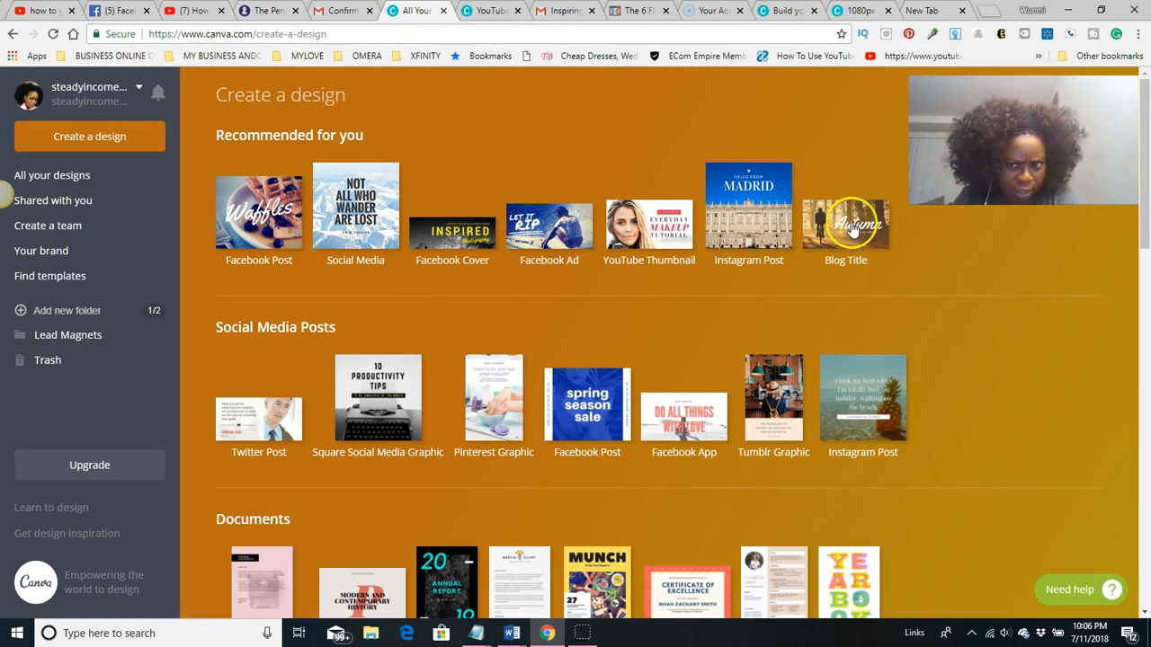
Look through the design types on the creation page, from social media posts and documents down to email headers, events and ads
{"action": "scroll", "coordinate": [303, 260], "scroll_direction": "down", "scroll_amount": 1}
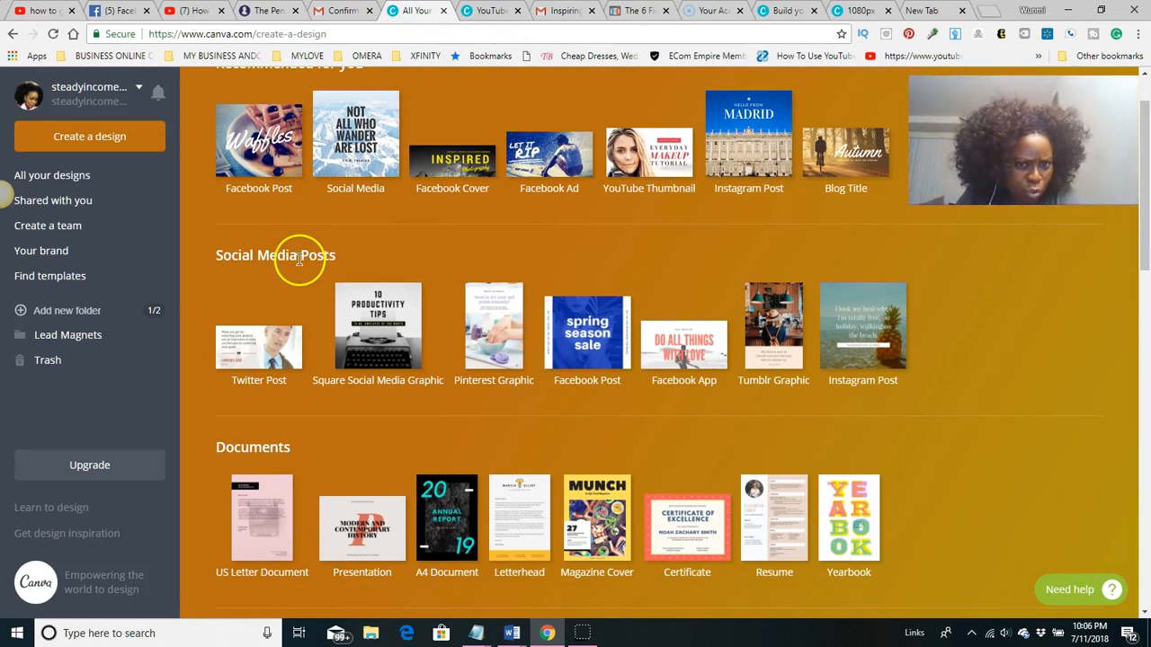
{"action": "scroll", "coordinate": [303, 192], "scroll_direction": "down", "scroll_amount": 1}
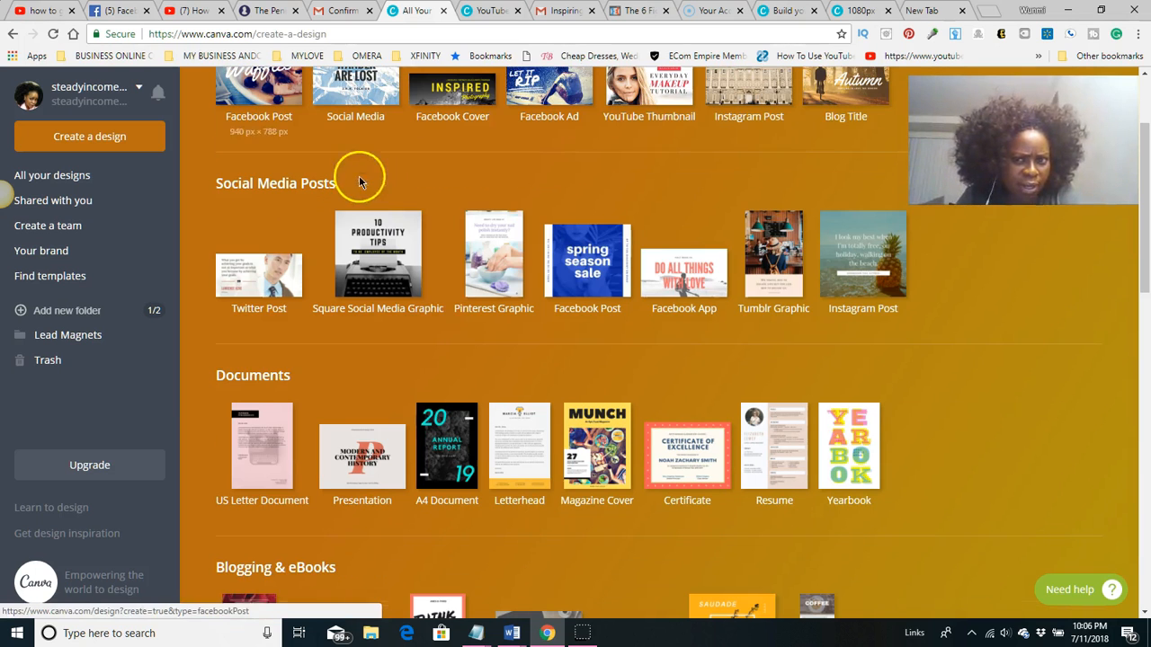
{"action": "scroll", "coordinate": [912, 249], "scroll_direction": "down", "scroll_amount": 2}
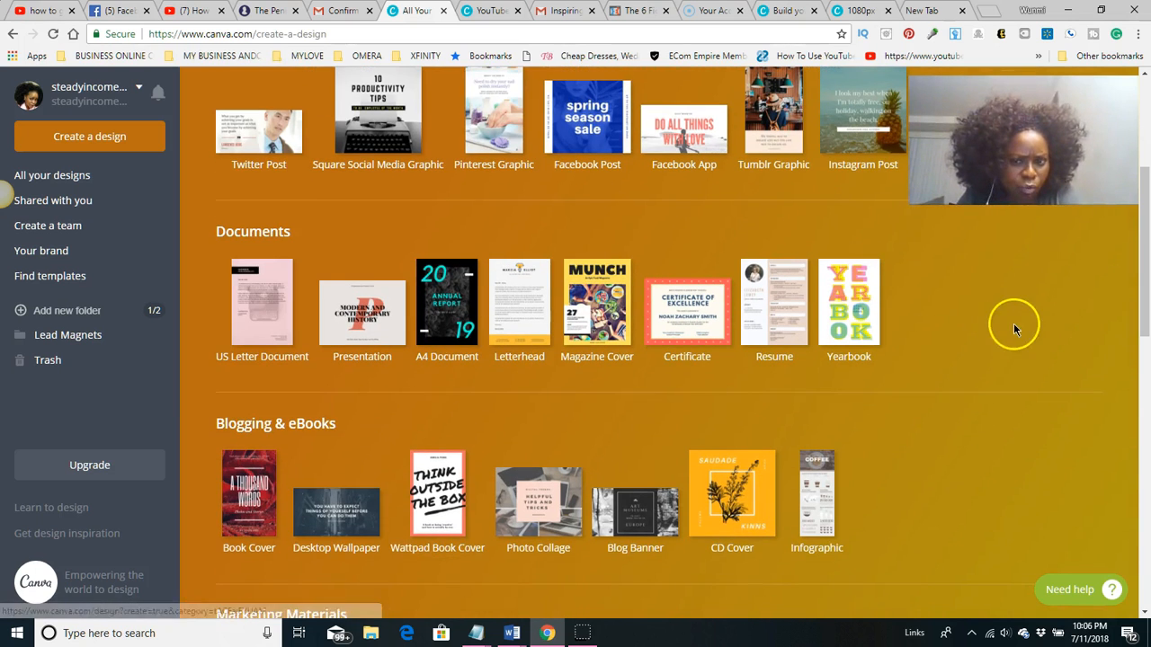
{"action": "scroll", "coordinate": [570, 315], "scroll_direction": "down", "scroll_amount": 1}
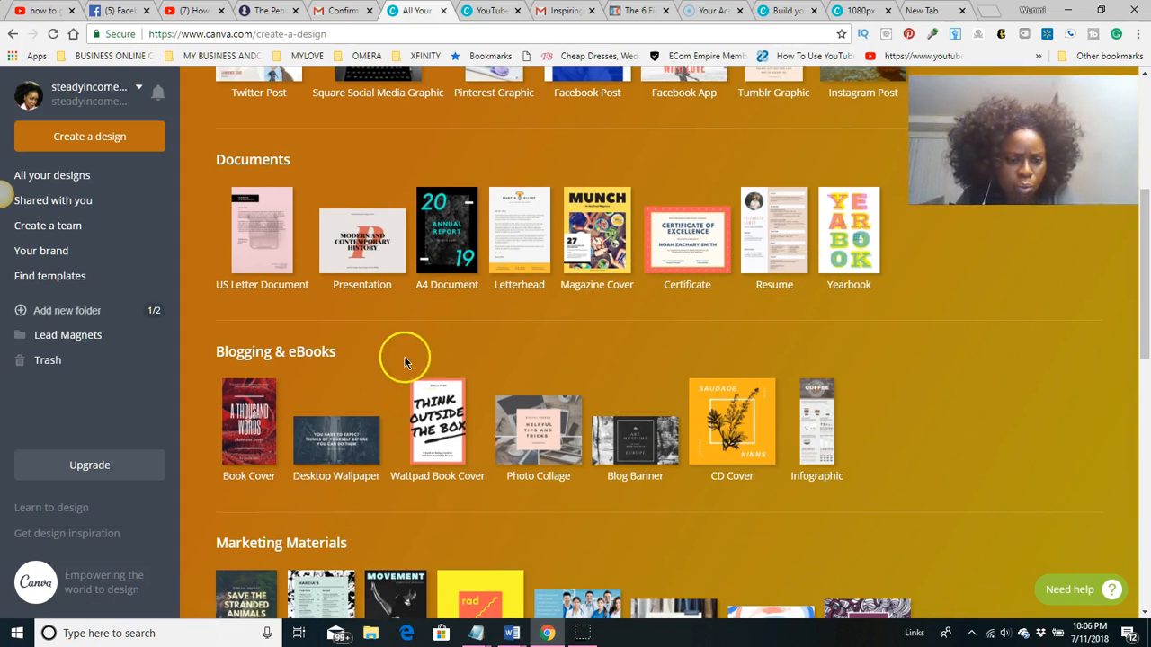
{"action": "scroll", "coordinate": [483, 380], "scroll_direction": "down", "scroll_amount": 2}
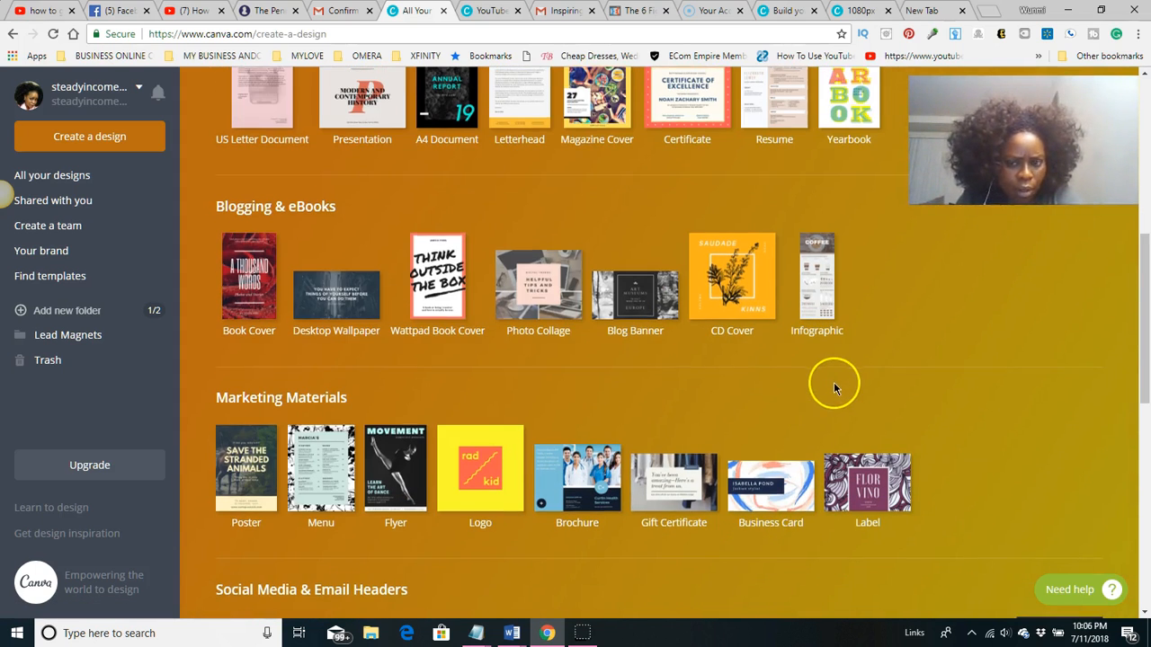
{"action": "scroll", "coordinate": [836, 384], "scroll_direction": "down", "scroll_amount": 2}
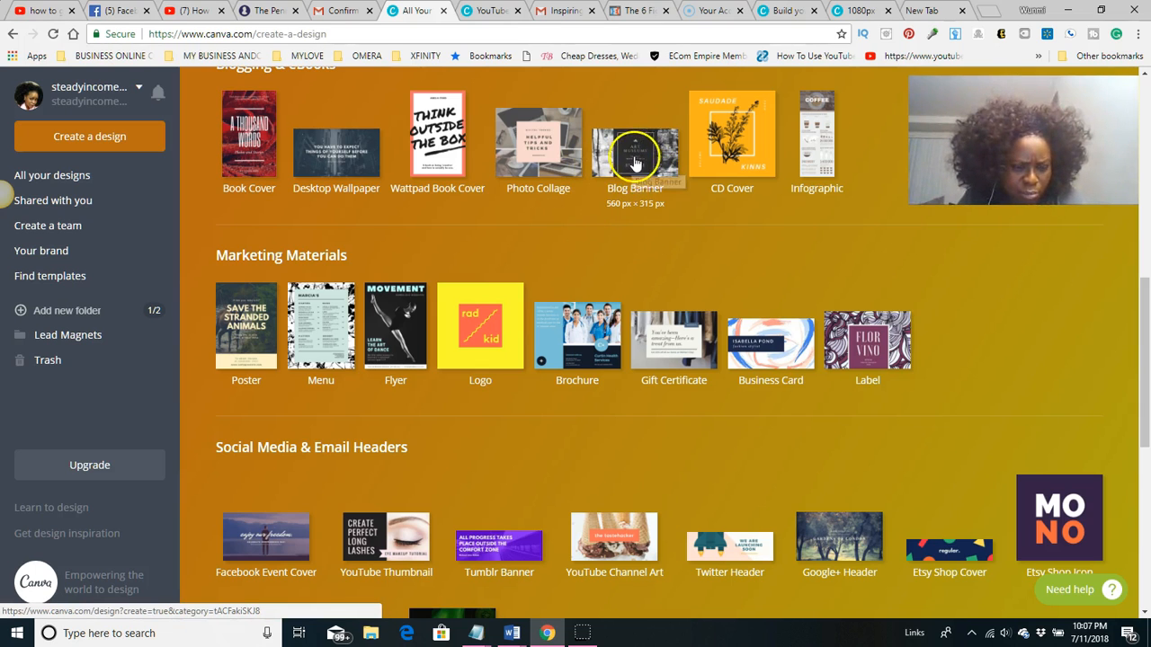
{"action": "scroll", "coordinate": [819, 391], "scroll_direction": "down", "scroll_amount": 1}
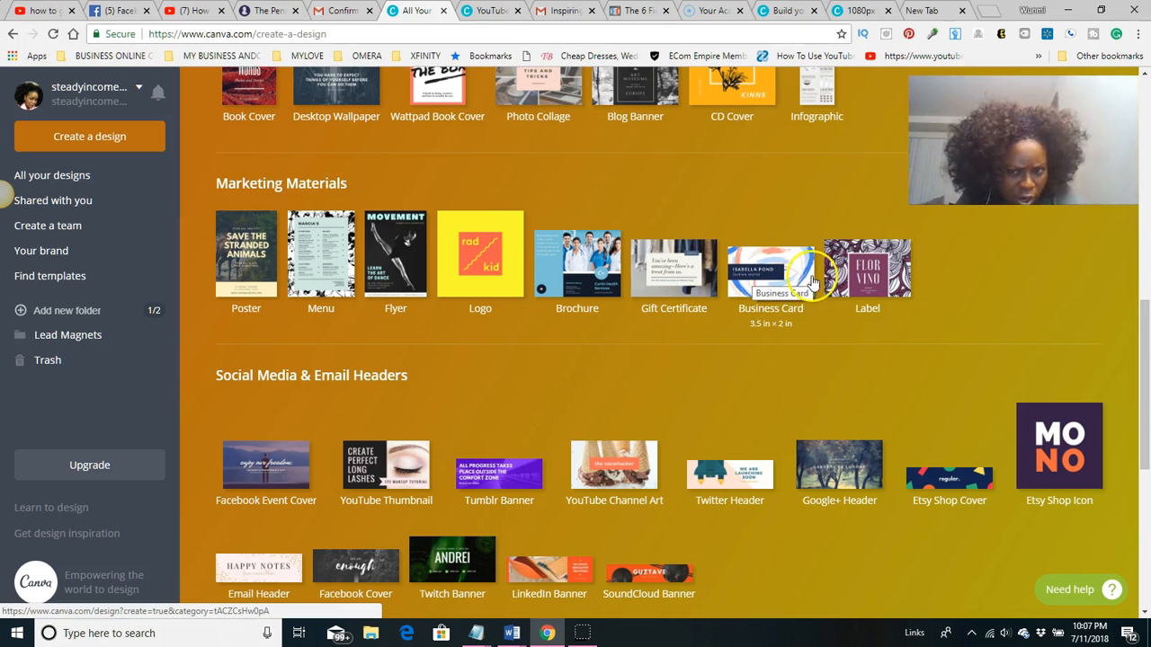
{"action": "scroll", "coordinate": [798, 332], "scroll_direction": "down", "scroll_amount": 3}
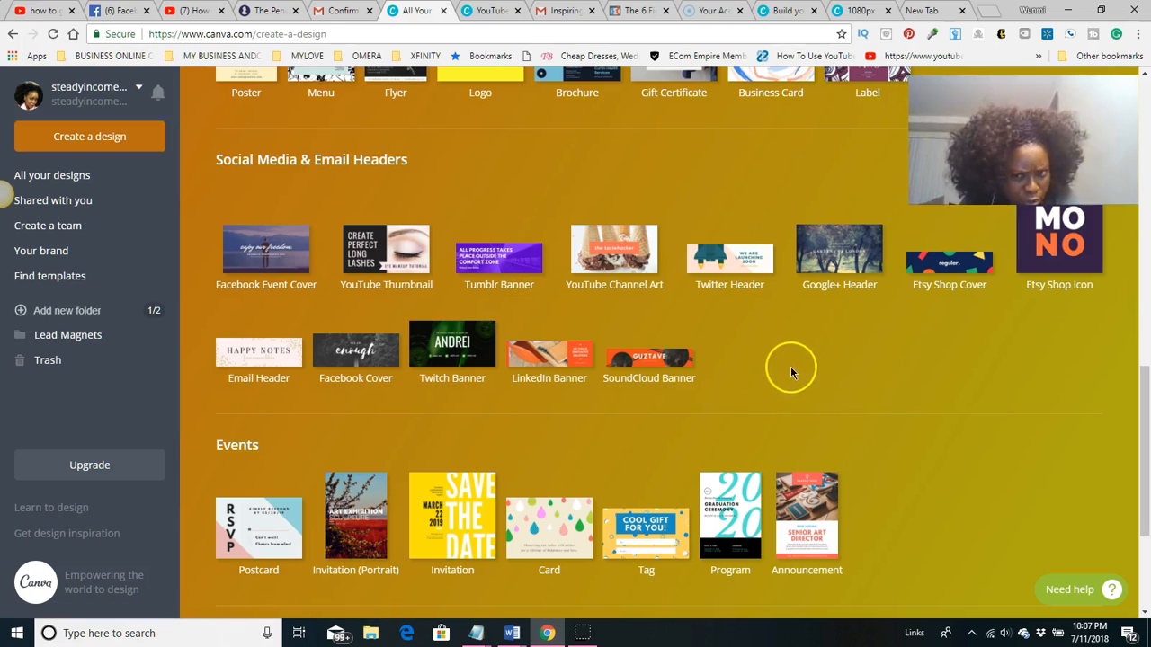
{"action": "scroll", "coordinate": [769, 352], "scroll_direction": "down", "scroll_amount": 1}
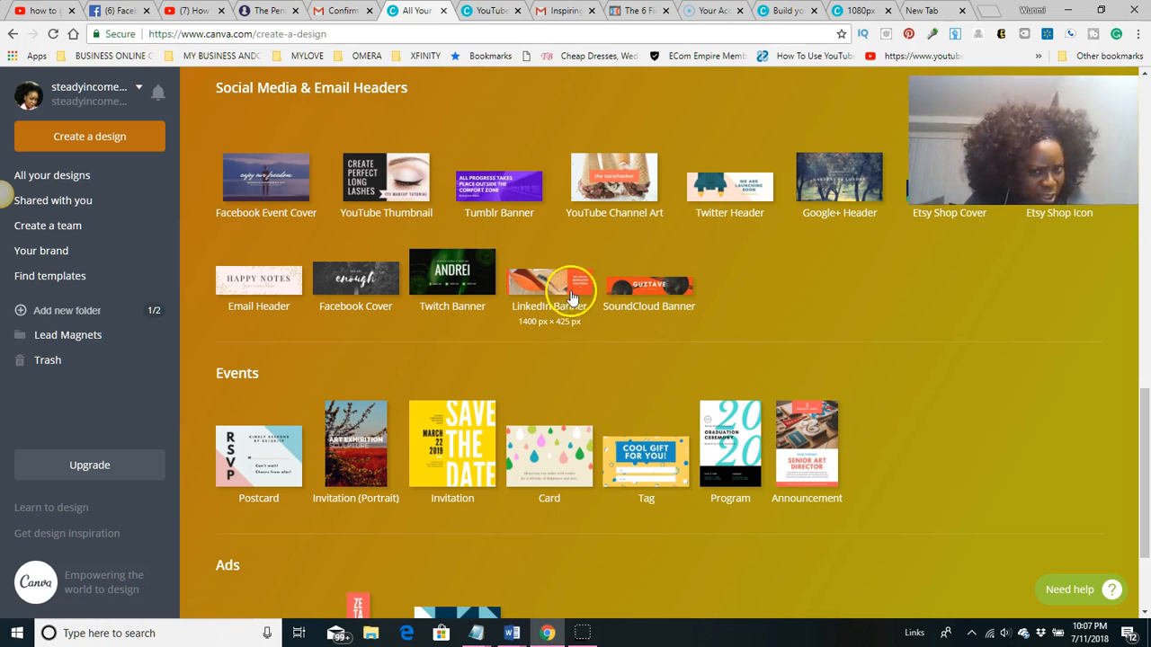
{"action": "scroll", "coordinate": [270, 378], "scroll_direction": "down", "scroll_amount": 2}
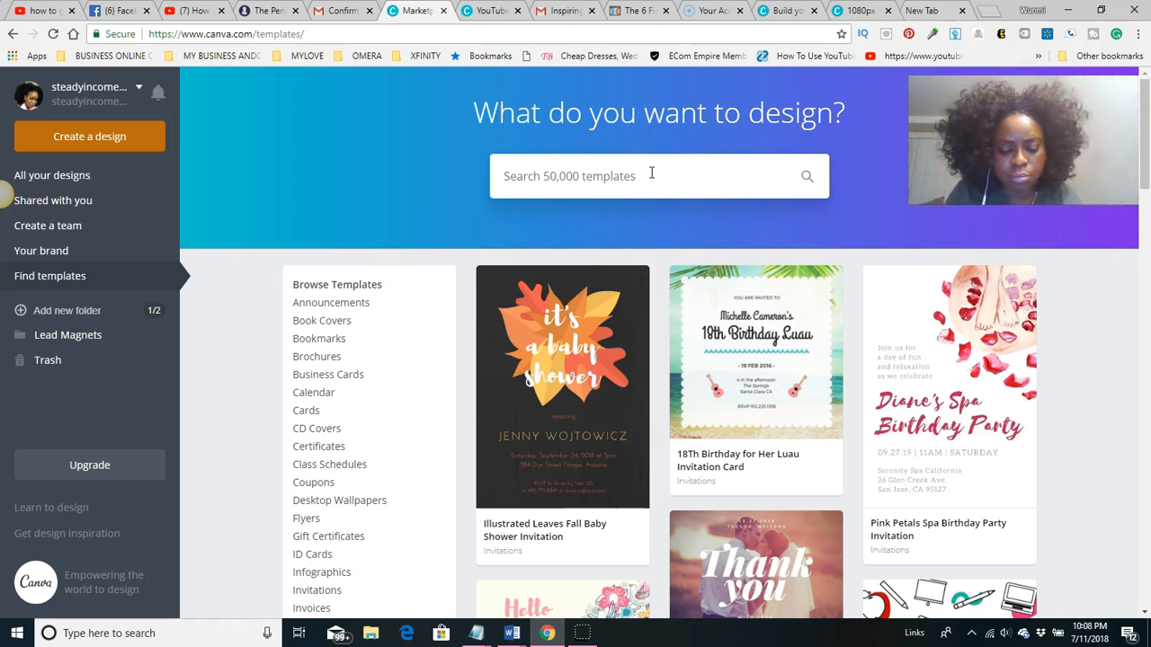
Search the template library for "logo"
{"action": "left_click", "coordinate": [652, 174]}
{"action": "type", "text": "blo"}
{"action": "key", "text": "BackSpace"}
{"action": "key", "text": "BackSpace"}
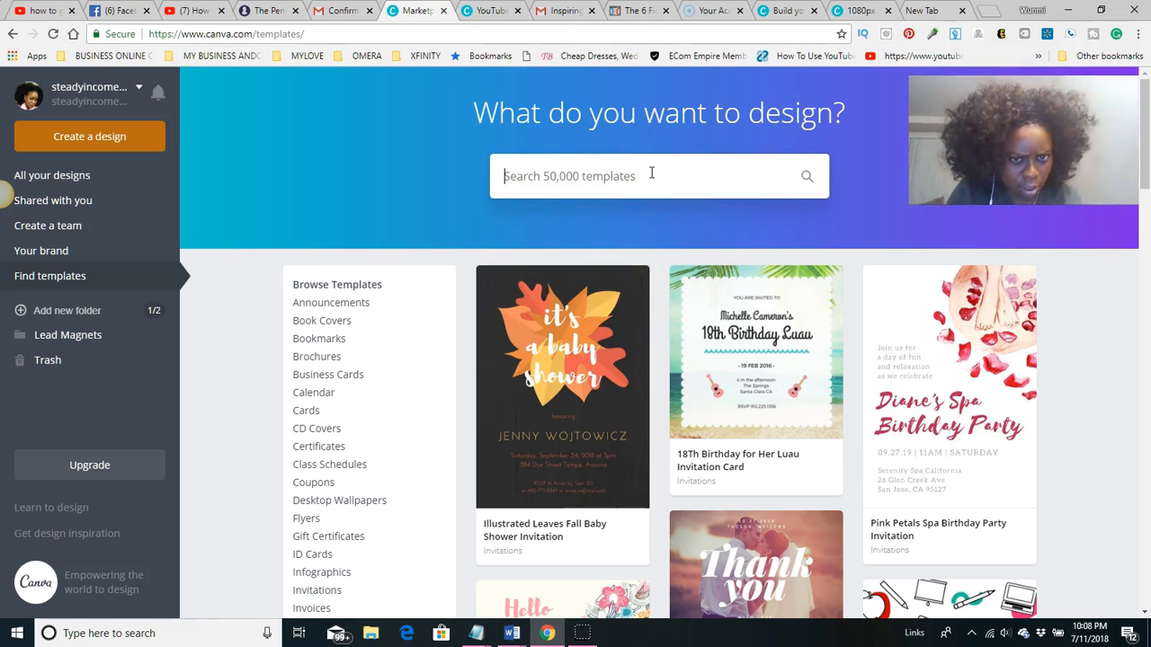
{"action": "type", "text": "lol"}
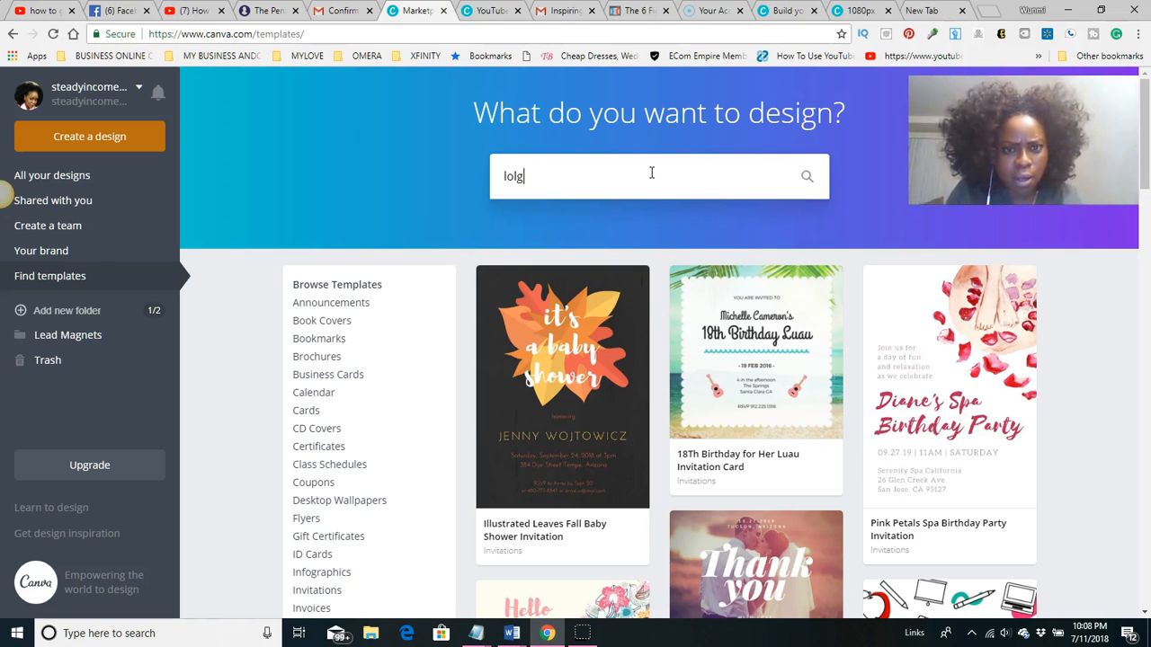
{"action": "key", "text": "BackSpace"}
{"action": "type", "text": "go"}
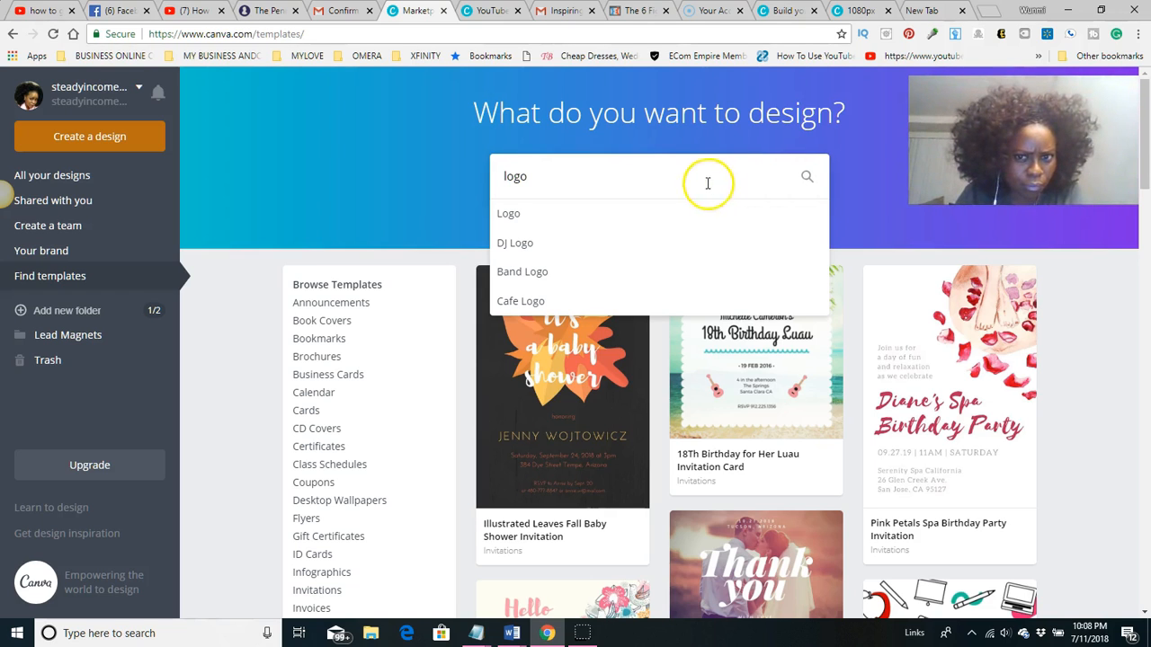
{"action": "key", "text": "Return"}
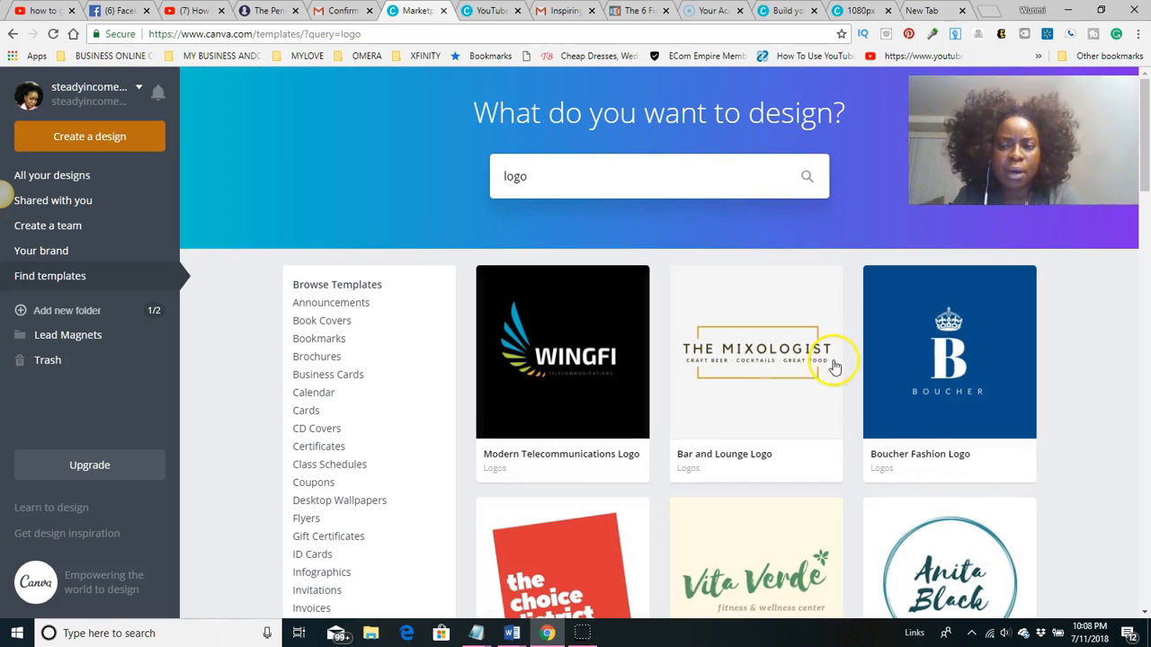
Examine the logo templates on the first page of search results down to the page navigation
{"action": "scroll", "coordinate": [863, 423], "scroll_direction": "down", "scroll_amount": 3}
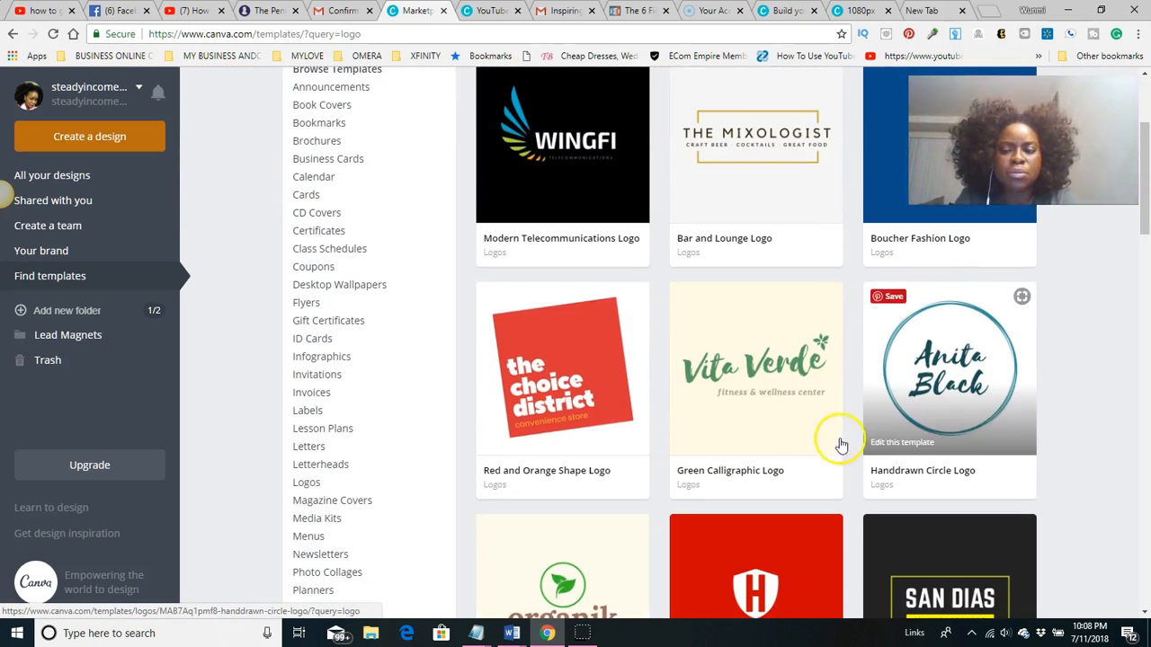
{"action": "scroll", "coordinate": [801, 342], "scroll_direction": "down", "scroll_amount": 2}
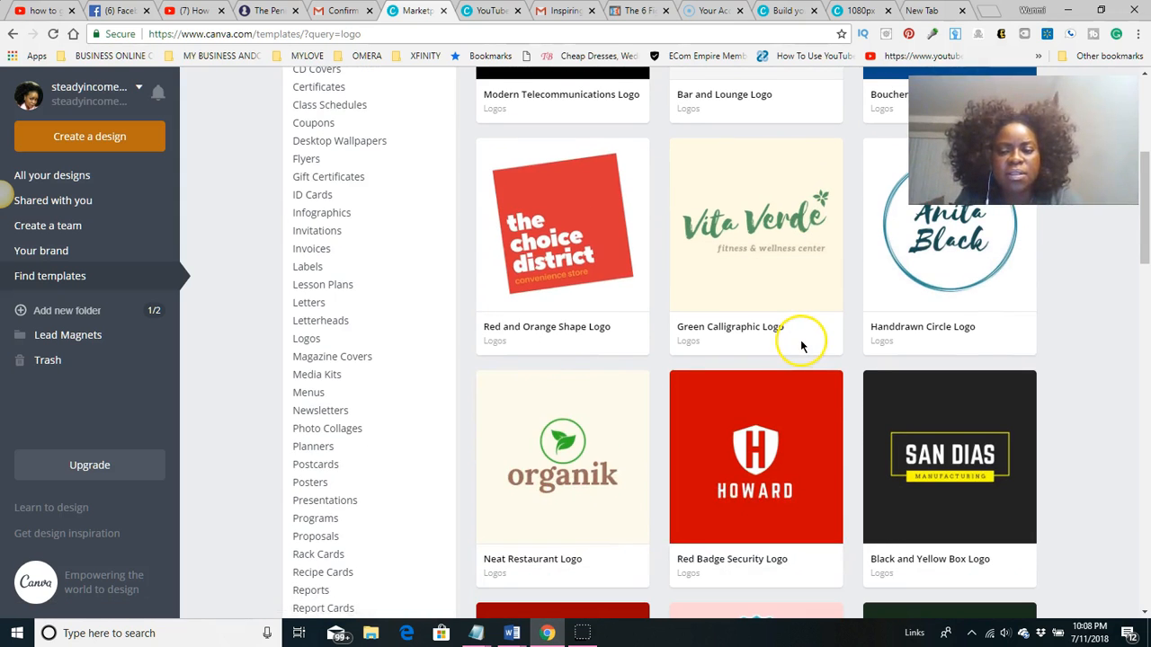
{"action": "scroll", "coordinate": [801, 347], "scroll_direction": "down", "scroll_amount": 3}
{"action": "scroll", "coordinate": [813, 347], "scroll_direction": "down", "scroll_amount": 3}
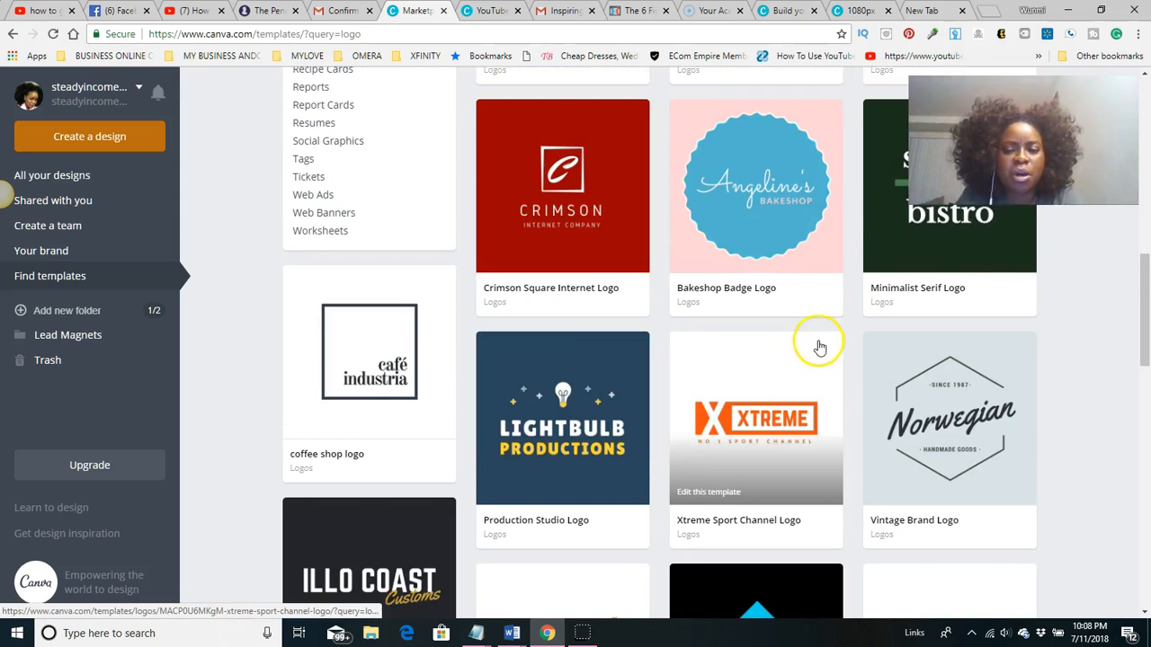
{"action": "scroll", "coordinate": [820, 347], "scroll_direction": "down", "scroll_amount": 2}
{"action": "scroll", "coordinate": [820, 349], "scroll_direction": "down", "scroll_amount": 3}
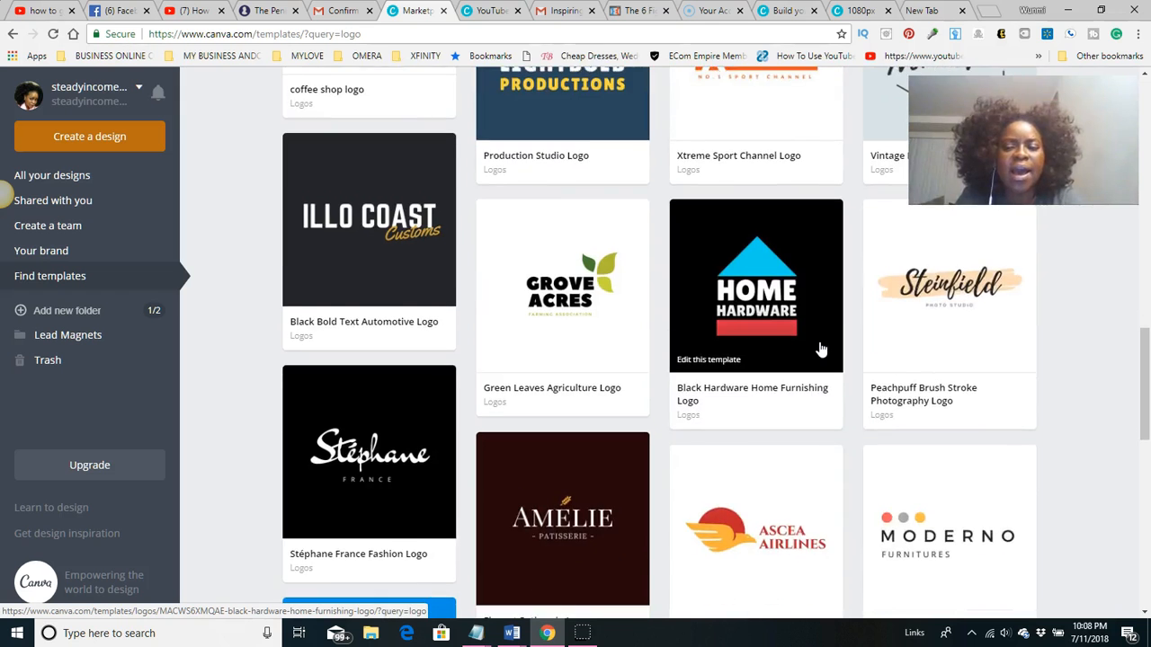
{"action": "scroll", "coordinate": [819, 350], "scroll_direction": "down", "scroll_amount": 2}
{"action": "scroll", "coordinate": [820, 350], "scroll_direction": "down", "scroll_amount": 3}
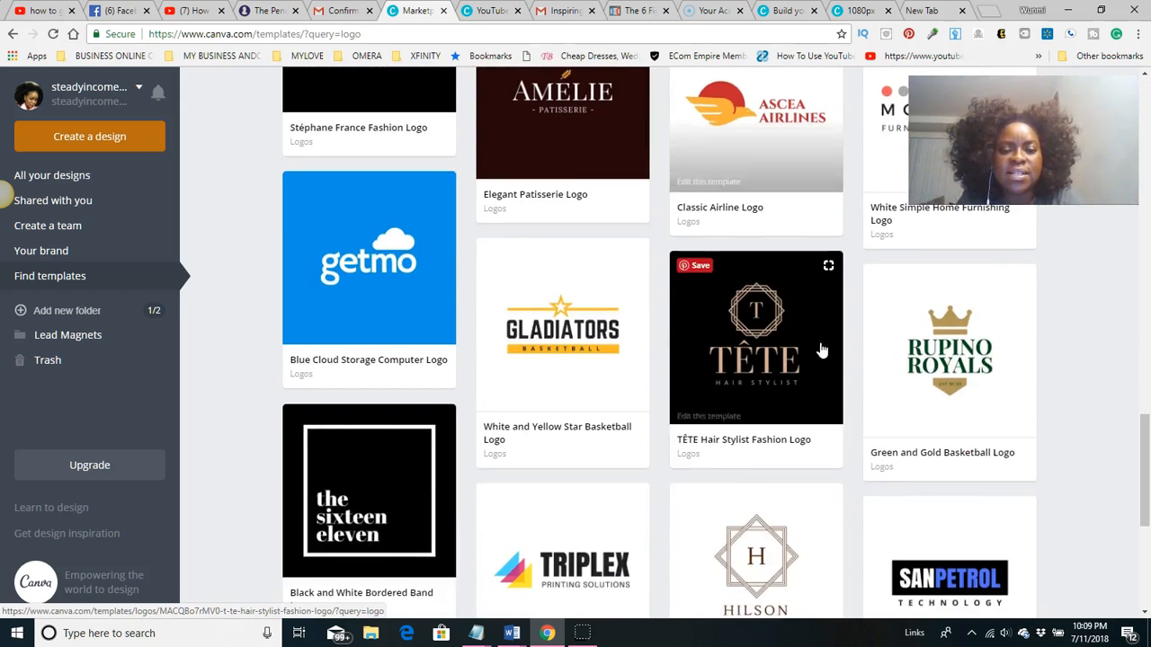
{"action": "scroll", "coordinate": [821, 349], "scroll_direction": "down", "scroll_amount": 1}
{"action": "scroll", "coordinate": [630, 346], "scroll_direction": "down", "scroll_amount": 3}
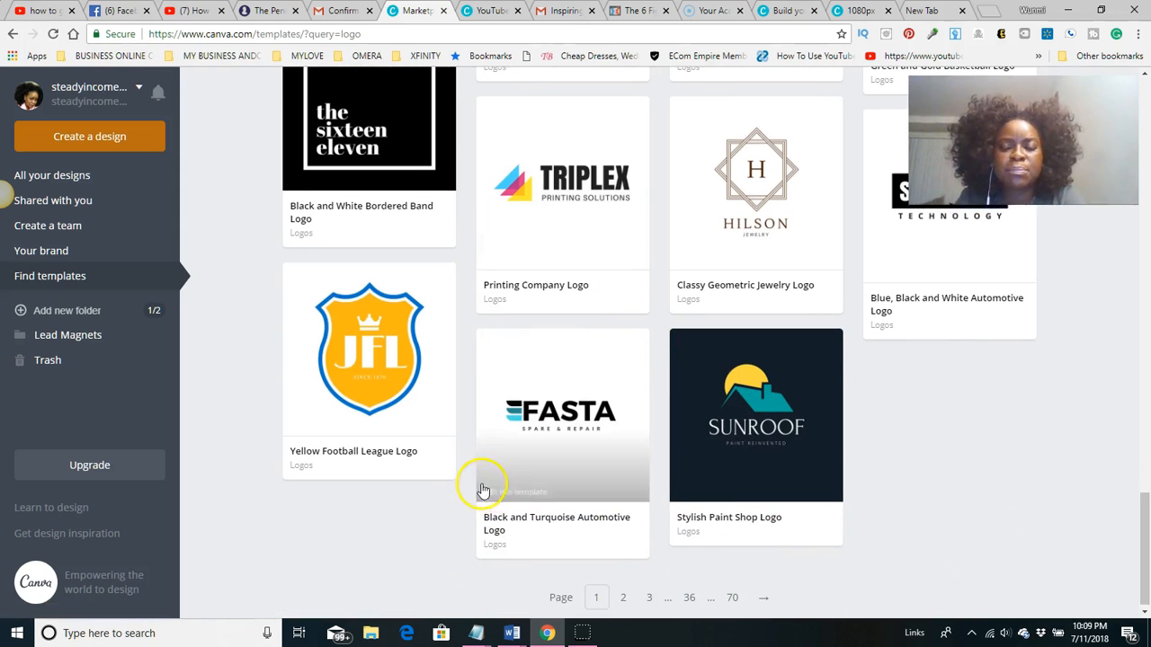
{"action": "scroll", "coordinate": [482, 490], "scroll_direction": "up", "scroll_amount": 9}
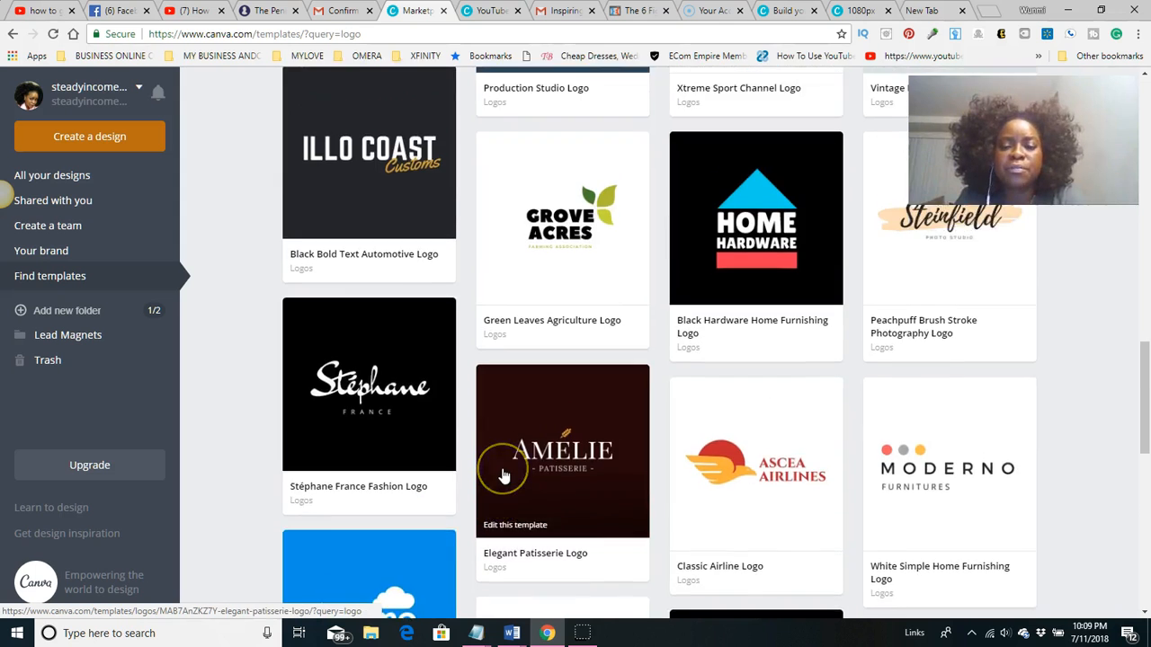
{"action": "scroll", "coordinate": [503, 476], "scroll_direction": "up", "scroll_amount": 5}
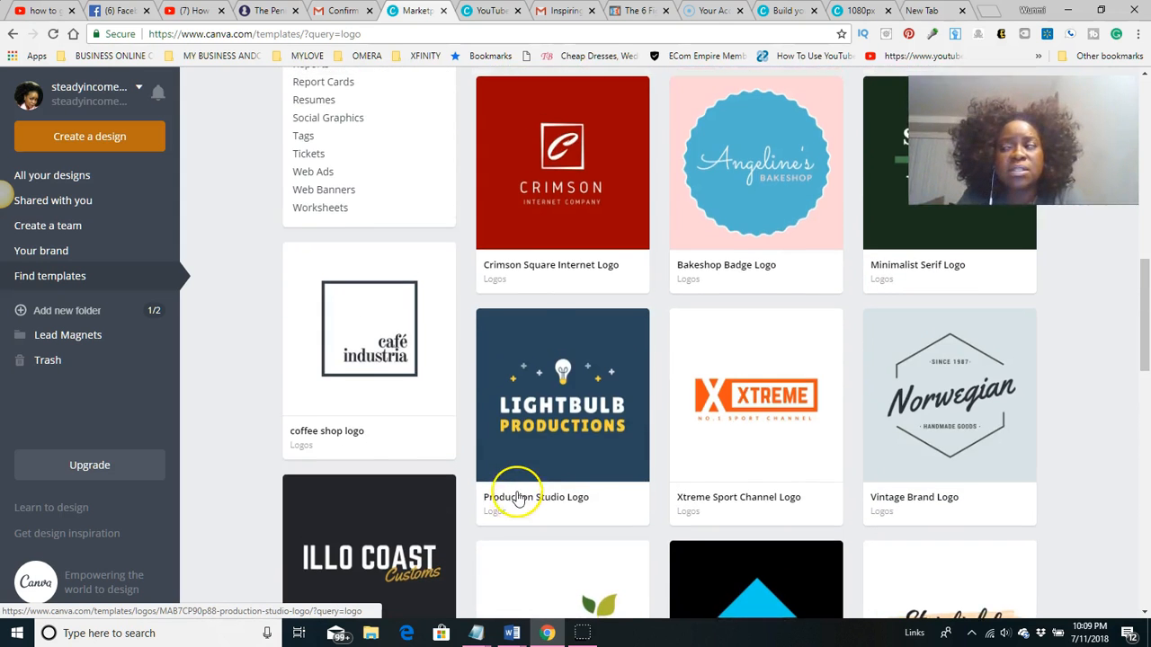
{"action": "scroll", "coordinate": [518, 499], "scroll_direction": "up", "scroll_amount": 2}
{"action": "scroll", "coordinate": [523, 508], "scroll_direction": "up", "scroll_amount": 2}
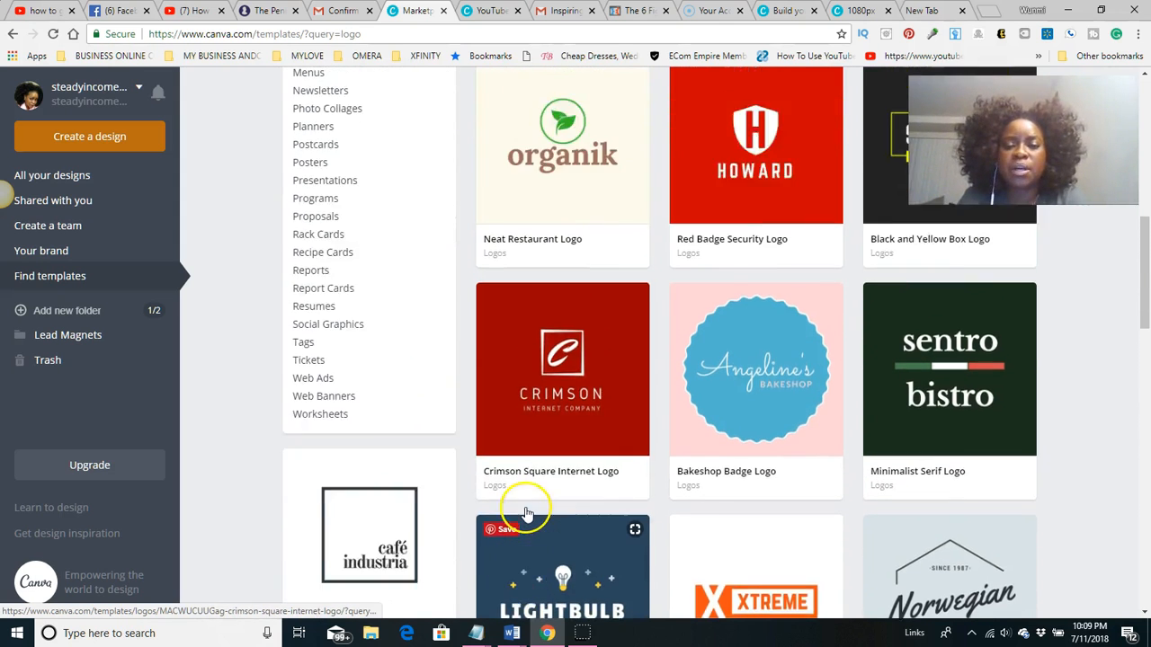
{"action": "scroll", "coordinate": [525, 540], "scroll_direction": "up", "scroll_amount": 4}
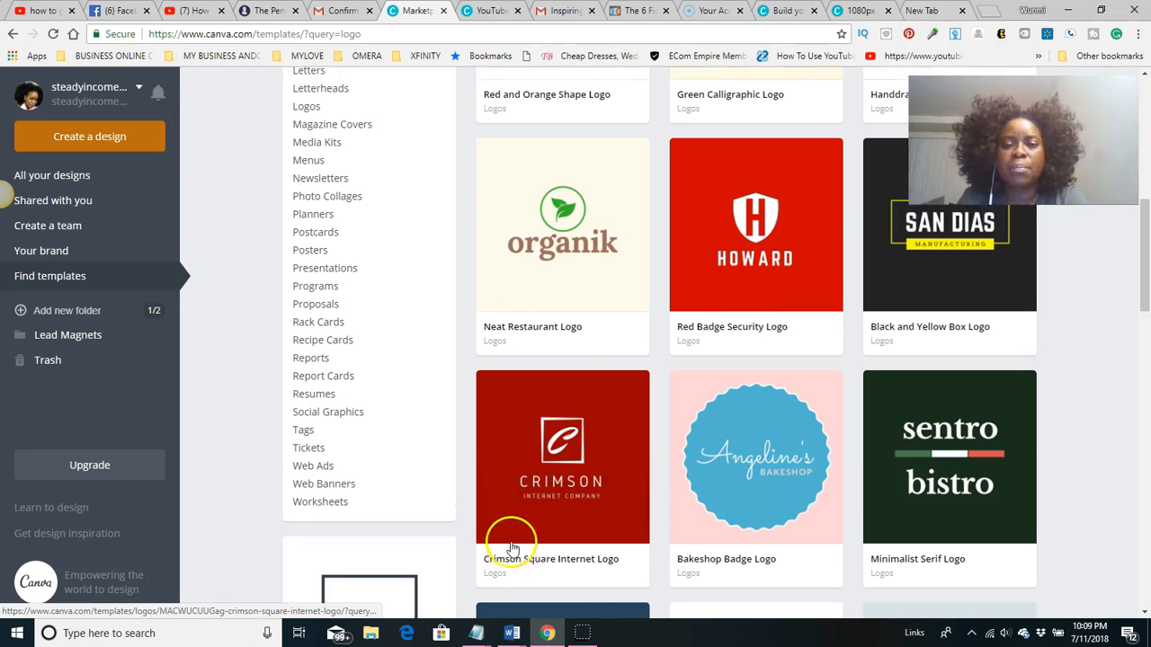
{"action": "scroll", "coordinate": [508, 541], "scroll_direction": "up", "scroll_amount": 2}
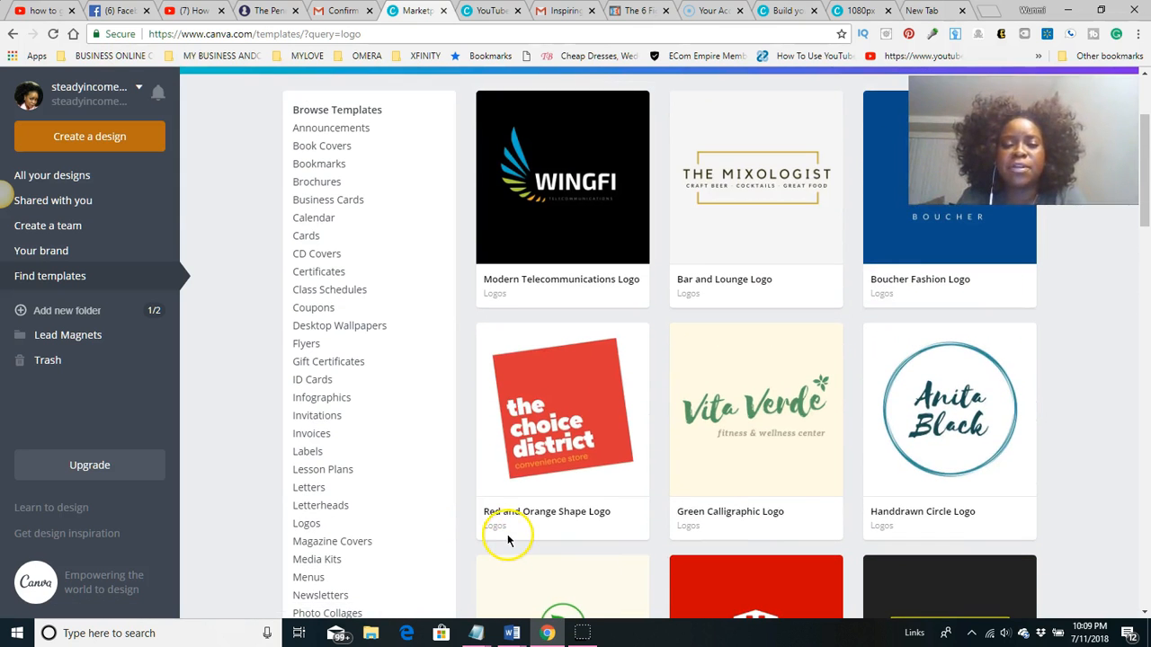
{"action": "scroll", "coordinate": [490, 562], "scroll_direction": "up", "scroll_amount": 2}
{"action": "scroll", "coordinate": [611, 464], "scroll_direction": "down", "scroll_amount": 2}
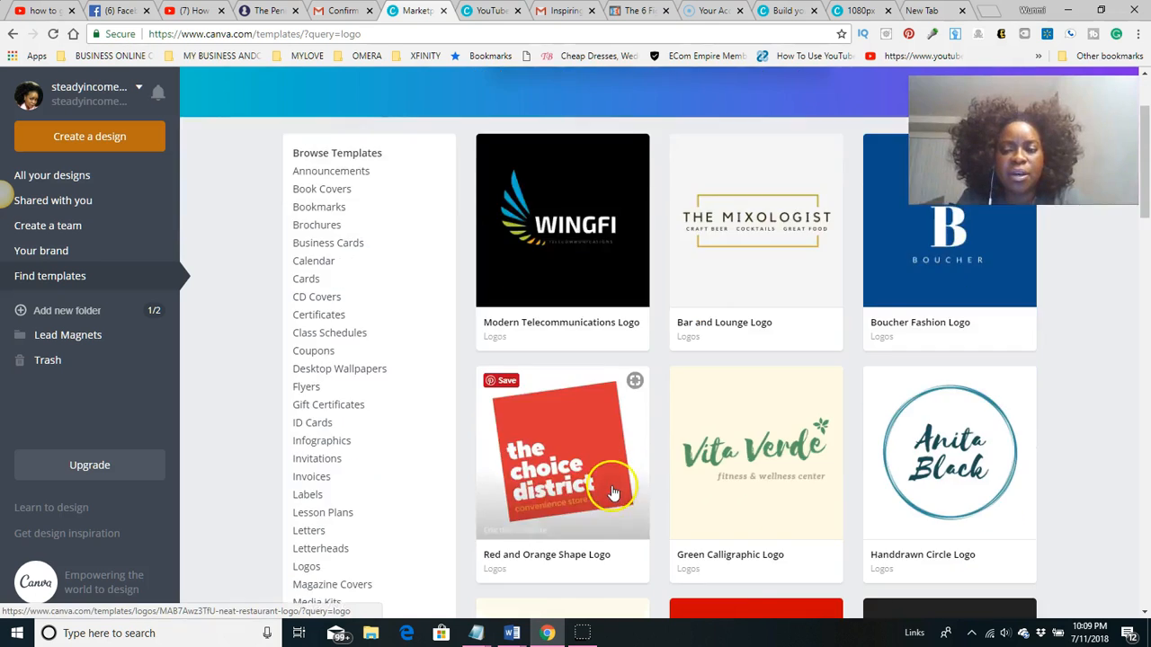
{"action": "scroll", "coordinate": [611, 493], "scroll_direction": "down", "scroll_amount": 20}
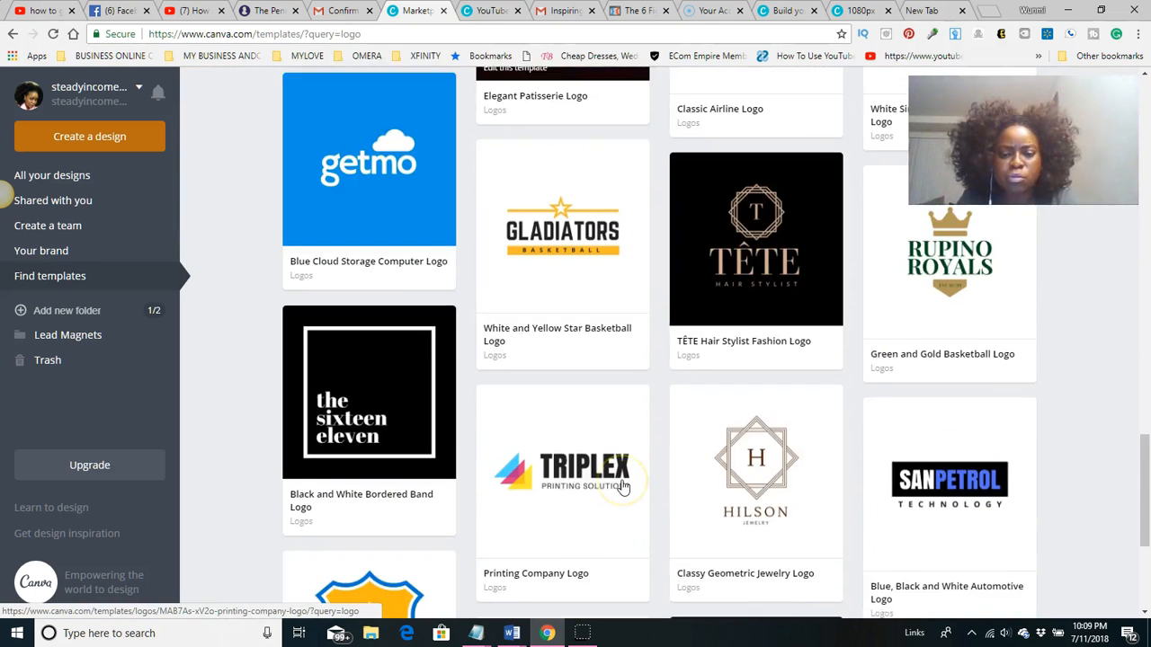
{"action": "scroll", "coordinate": [622, 487], "scroll_direction": "down", "scroll_amount": 4}
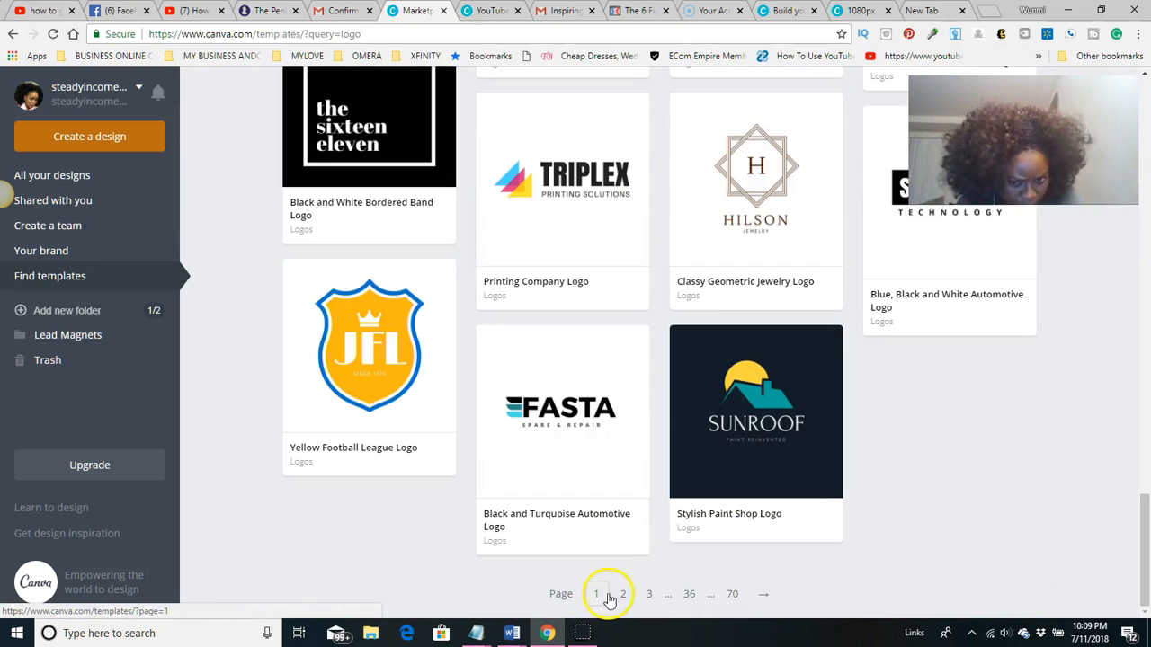
Open page 2 of the logo template results and look over the designs there
{"action": "left_click", "coordinate": [621, 595]}
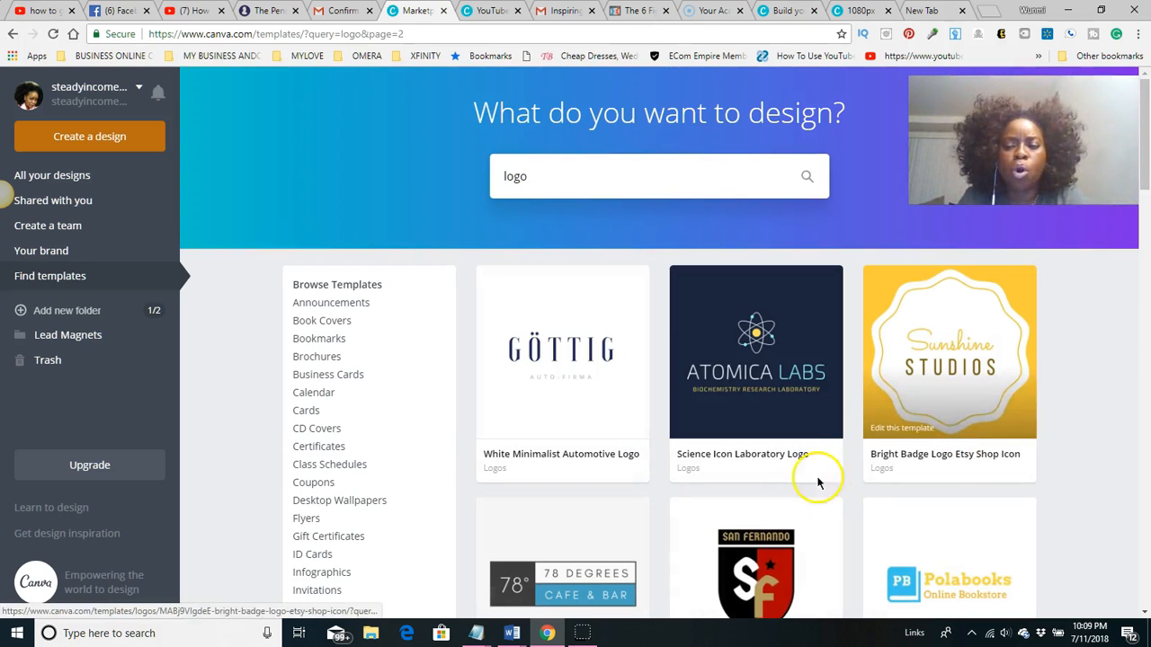
{"action": "scroll", "coordinate": [840, 422], "scroll_direction": "down", "scroll_amount": 3}
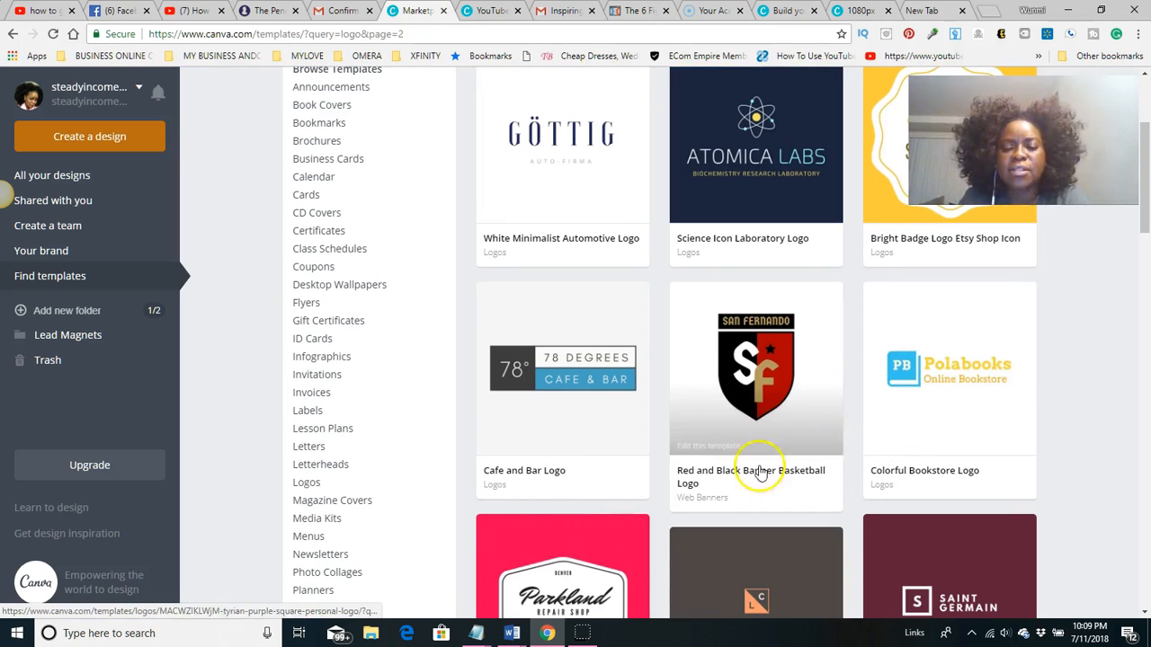
{"action": "scroll", "coordinate": [606, 531], "scroll_direction": "down", "scroll_amount": 5}
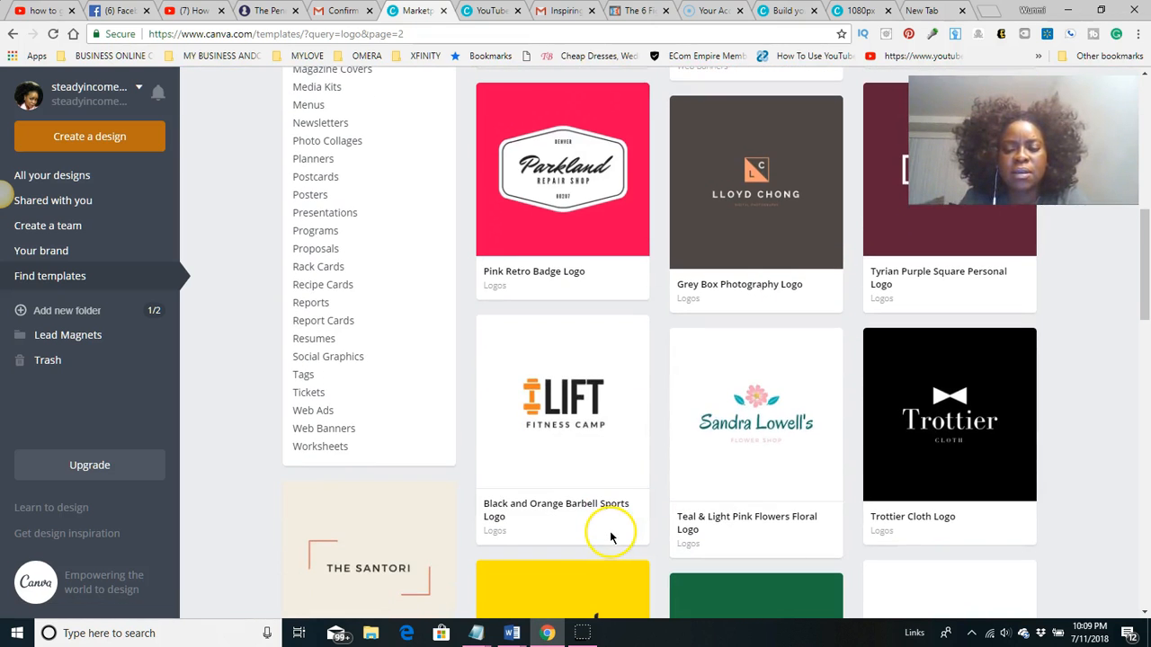
{"action": "scroll", "coordinate": [855, 450], "scroll_direction": "up", "scroll_amount": 7}
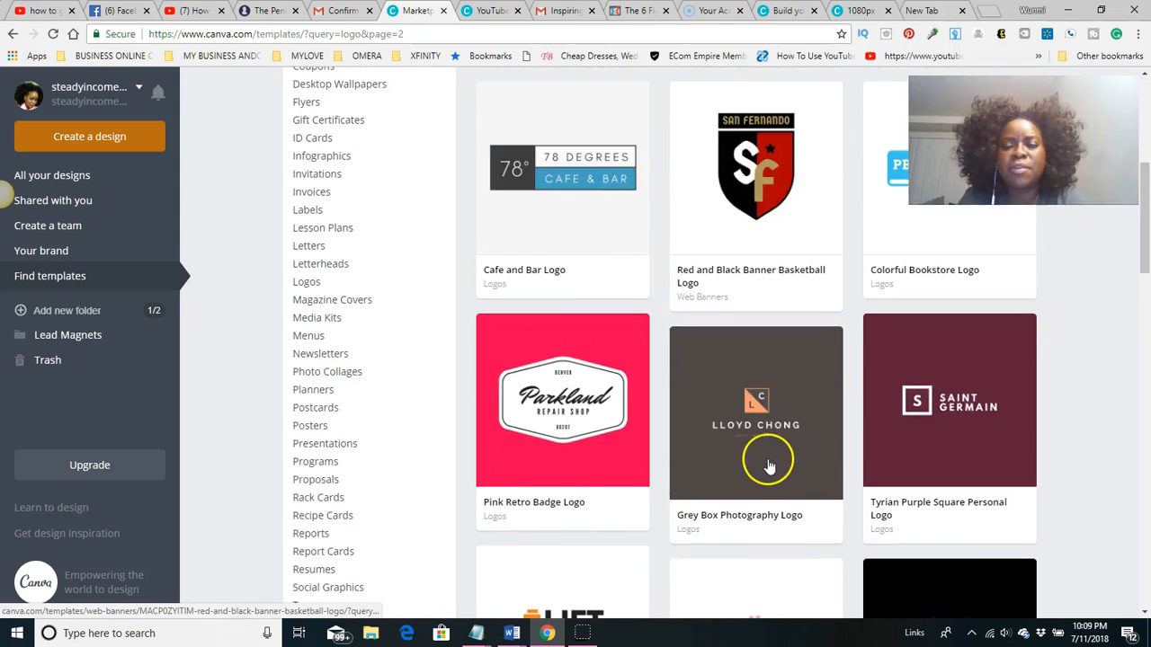